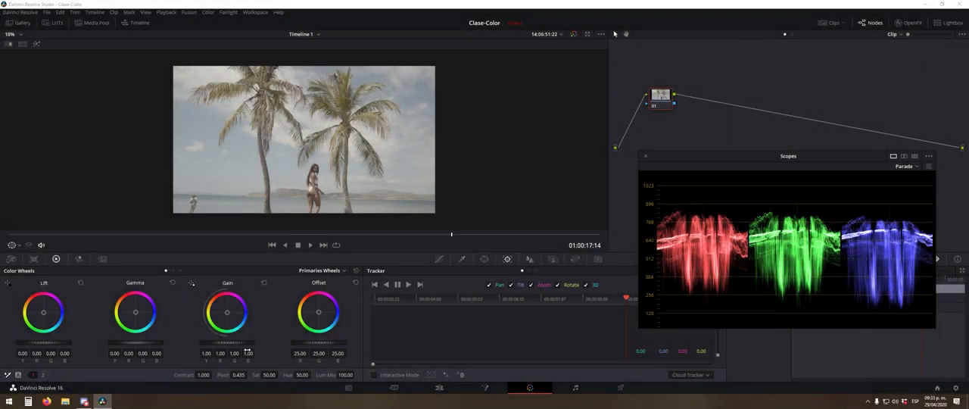
drag(243, 343, 239, 345)
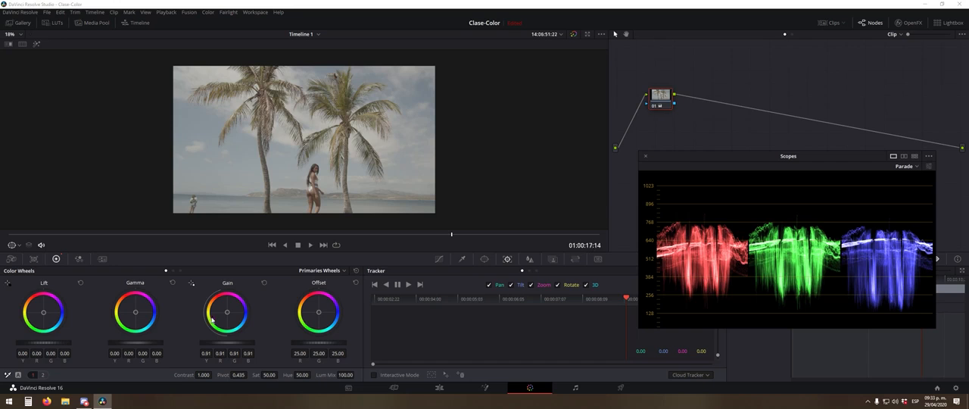
drag(138, 343, 138, 344)
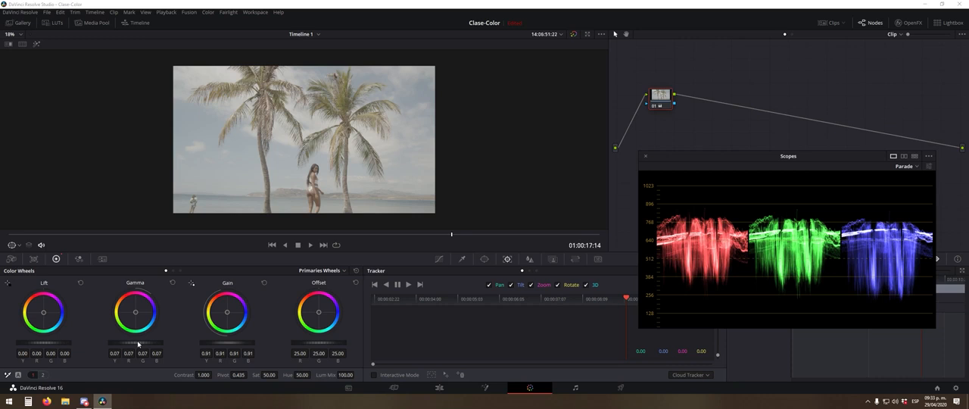
drag(137, 343, 137, 344)
drag(48, 345, 47, 345)
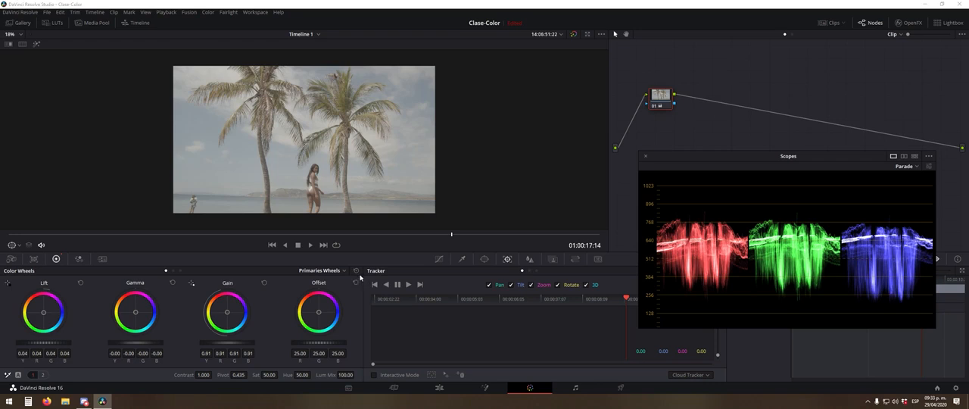
click(356, 271)
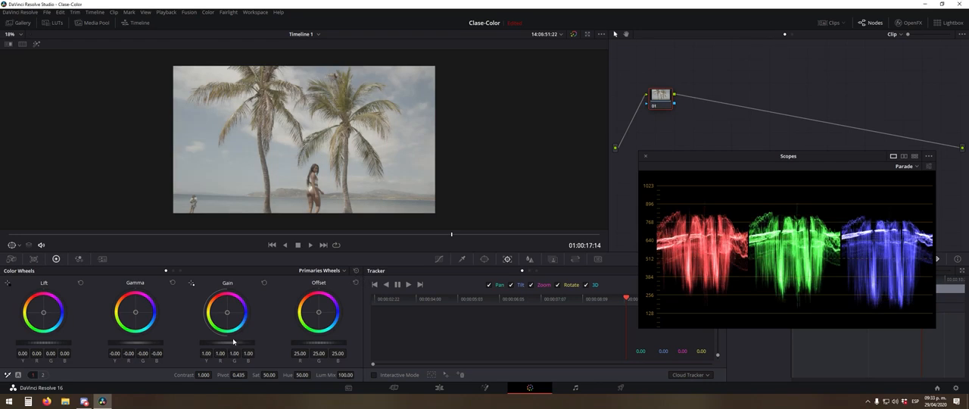
- Shift node 01 slightly in the node graph and raise the clip's overall Gain to 1.20
drag(655, 101, 646, 110)
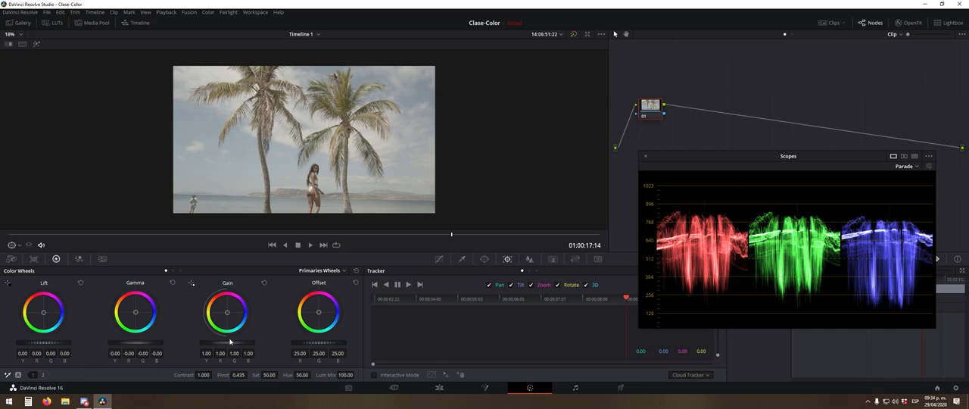
scroll(233, 343, up, 8)
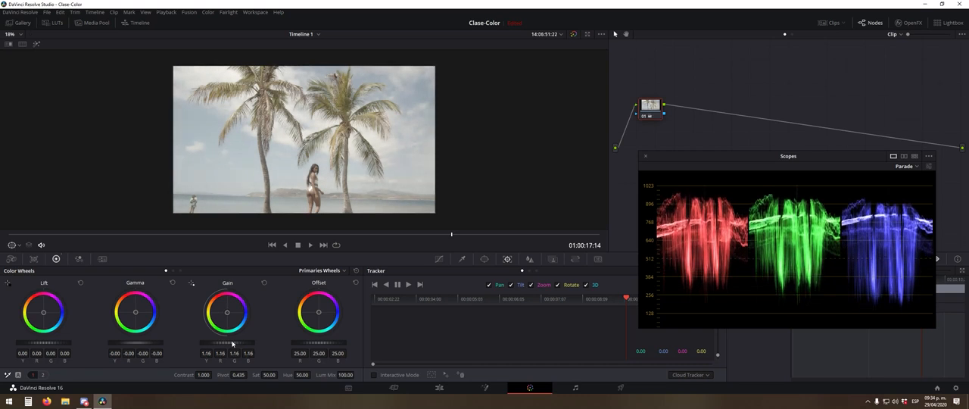
scroll(232, 343, down, 1)
drag(218, 341, 221, 343)
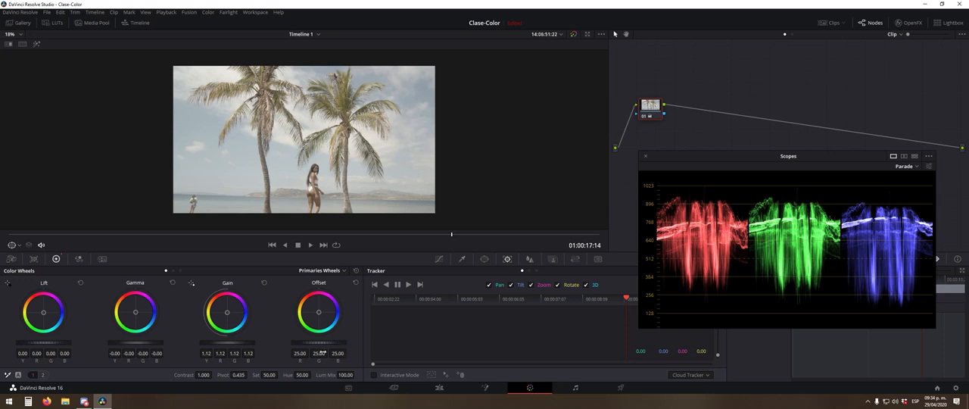
drag(235, 343, 236, 344)
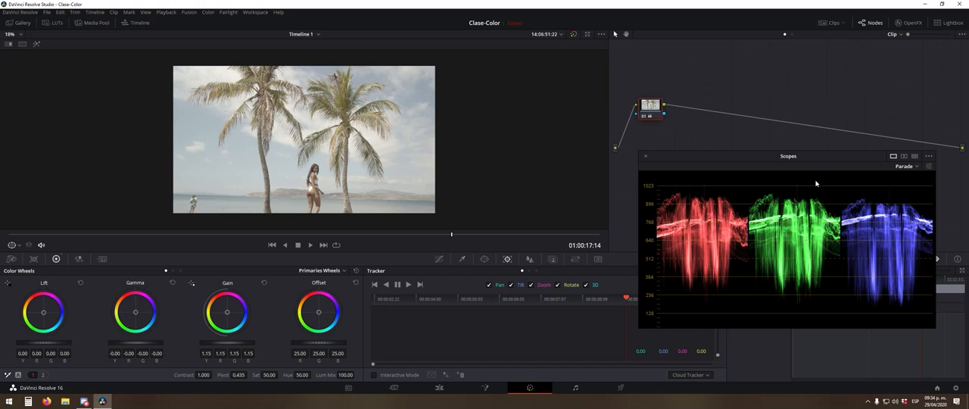
drag(227, 344, 228, 345)
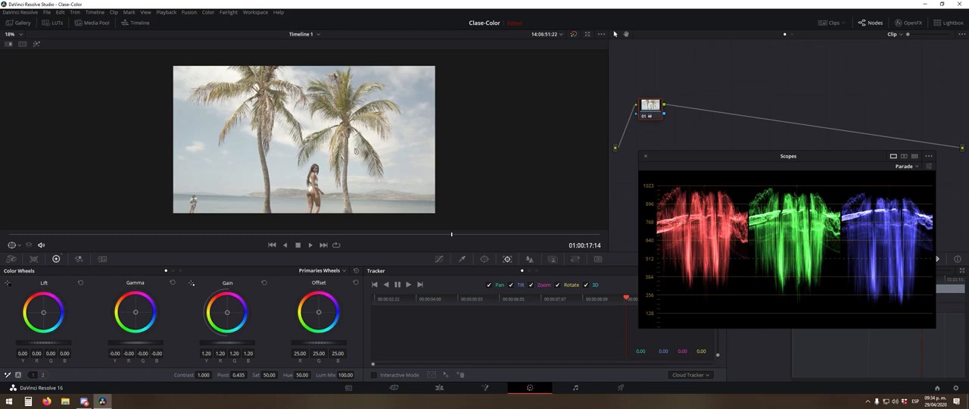
- Check the bright sky and palm leaves up close, and raise the overall Gain to 1.22
scroll(350, 92, up, 8)
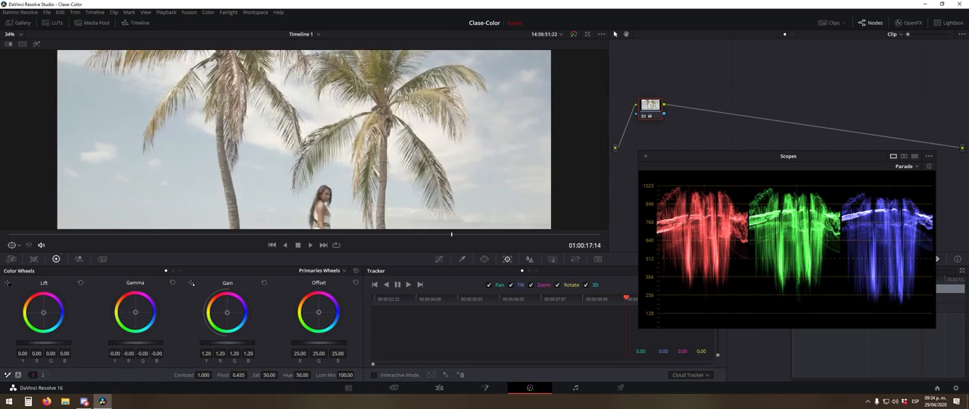
scroll(327, 178, up, 5)
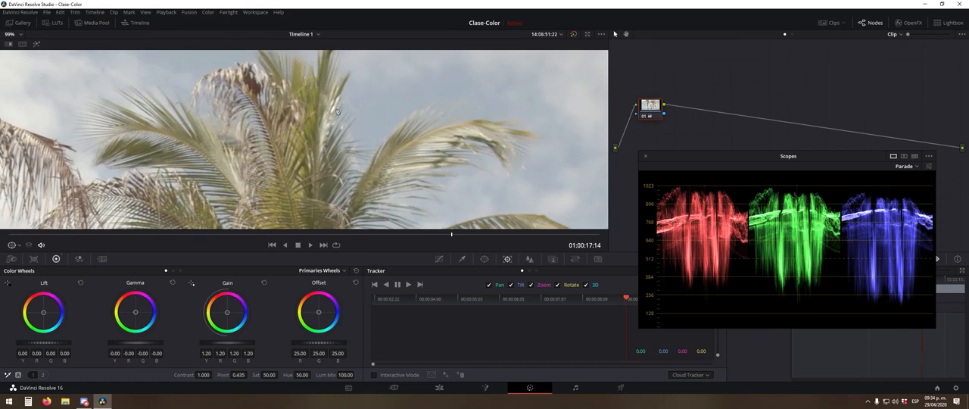
scroll(333, 114, down, 8)
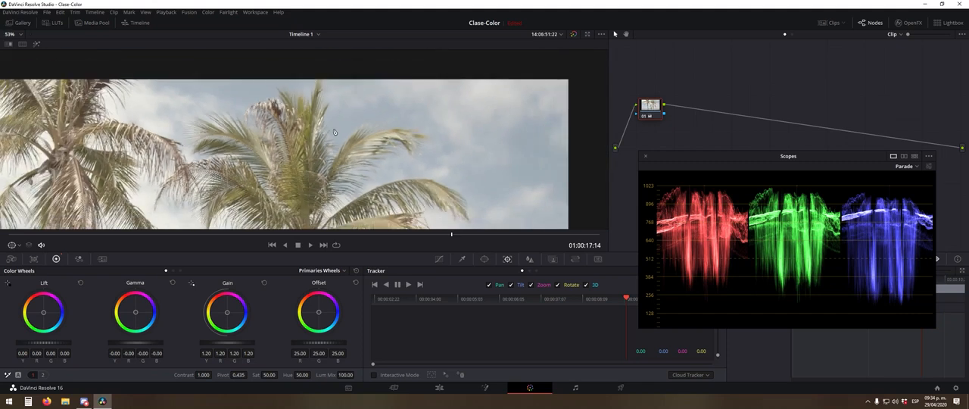
scroll(340, 144, down, 1)
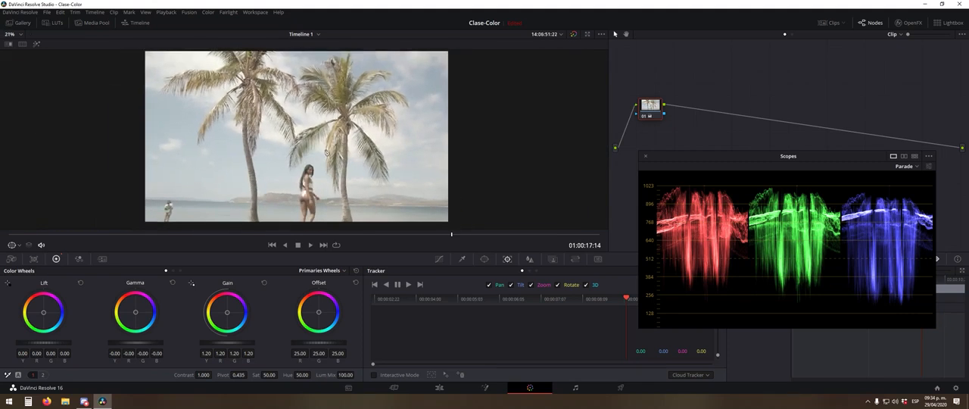
drag(229, 345, 229, 344)
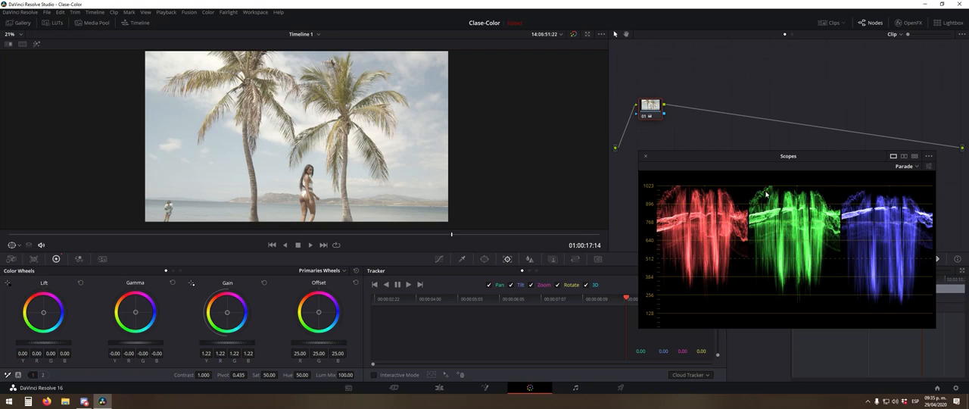
- Inspect the sky highlights between the palms and bring the overall Gain down to 1.20
scroll(219, 64, up, 8)
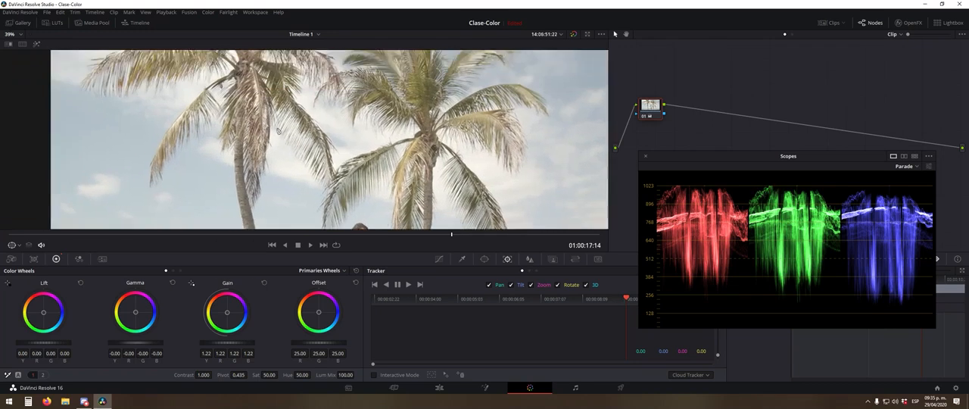
scroll(277, 117, up, 3)
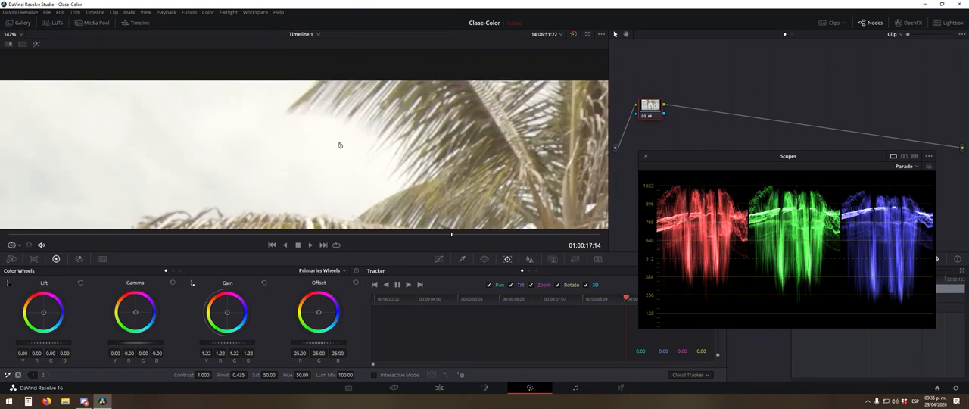
scroll(347, 168, down, 5)
scroll(354, 171, down, 6)
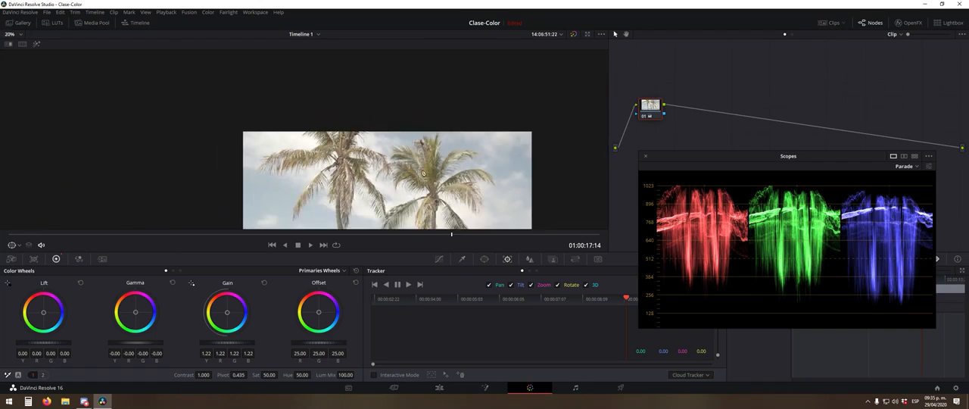
drag(360, 107, 358, 90)
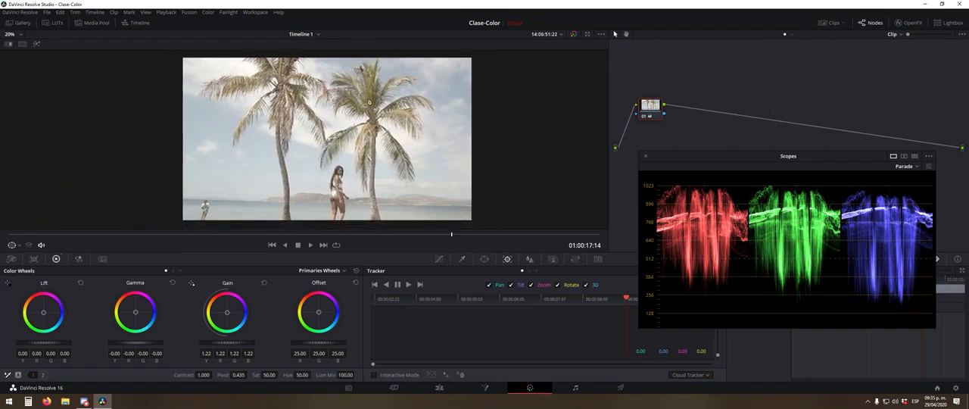
drag(230, 344, 230, 344)
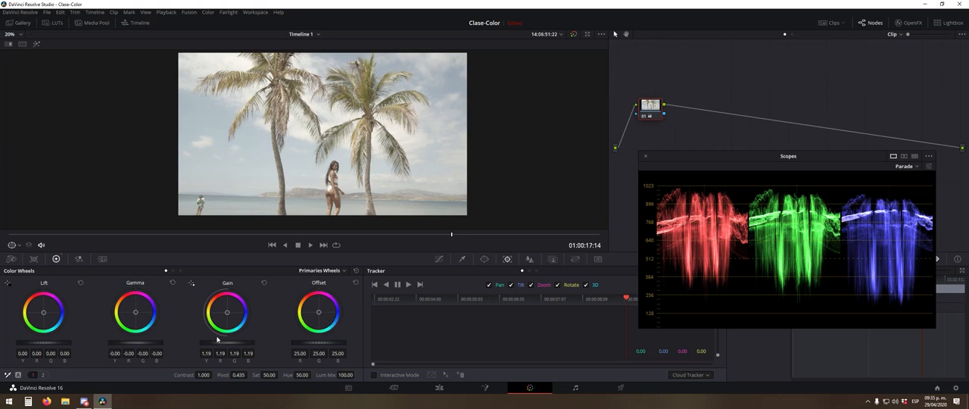
drag(232, 343, 230, 347)
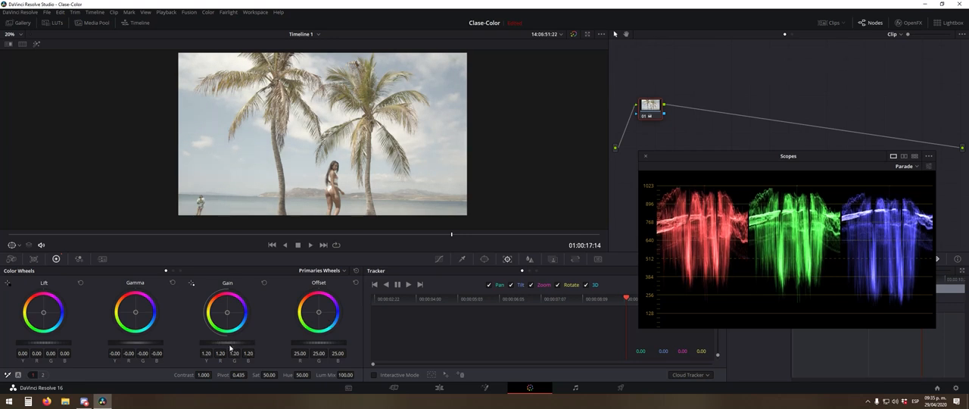
- Try lowering the overall Lift to -0.12, and raise it back up to 0.01
scroll(231, 346, up, 3)
scroll(36, 344, down, 5)
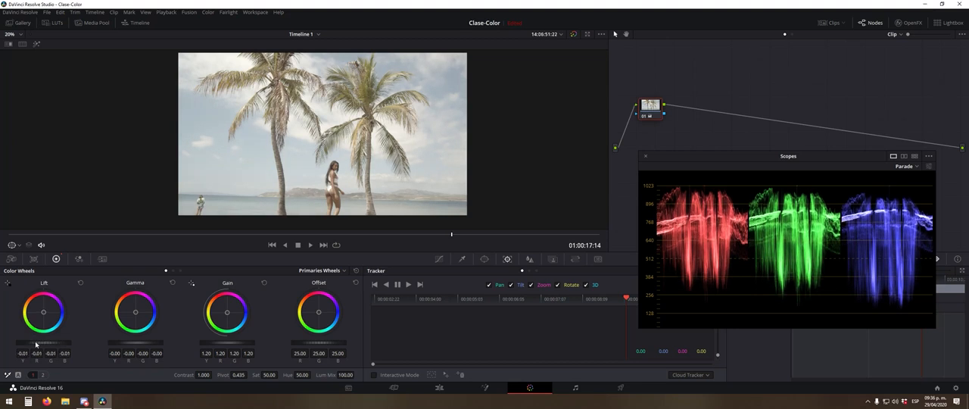
scroll(36, 344, down, 5)
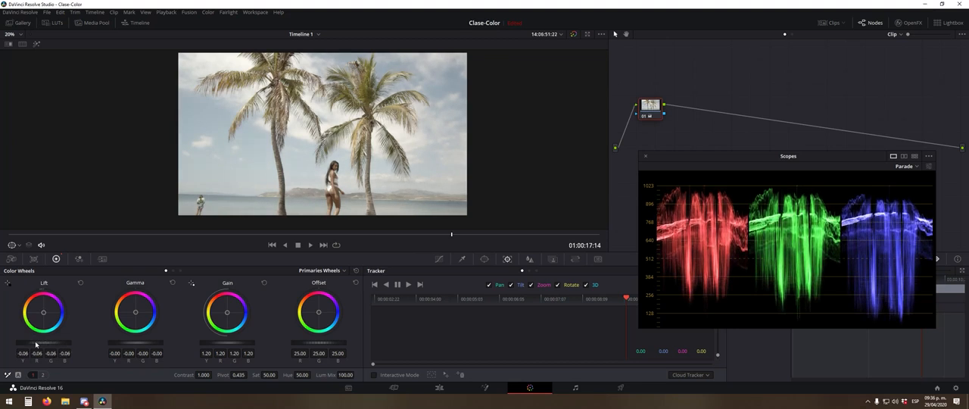
scroll(36, 344, up, 4)
scroll(35, 344, down, 6)
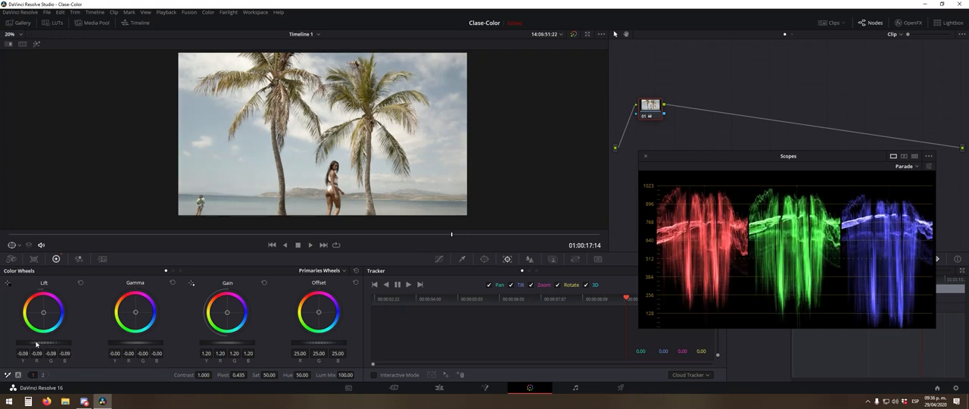
scroll(35, 344, down, 4)
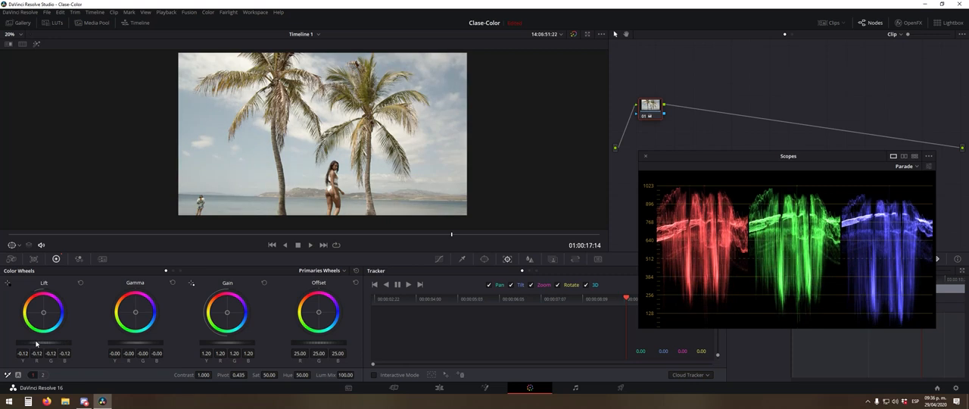
scroll(35, 344, up, 15)
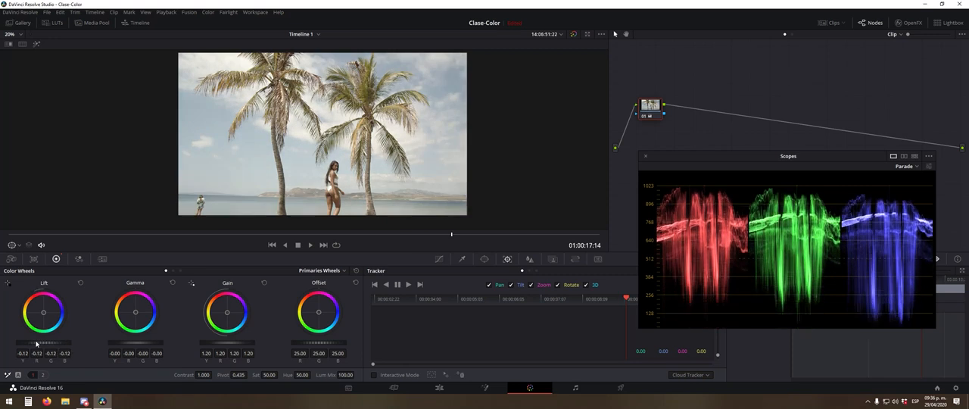
scroll(39, 343, down, 2)
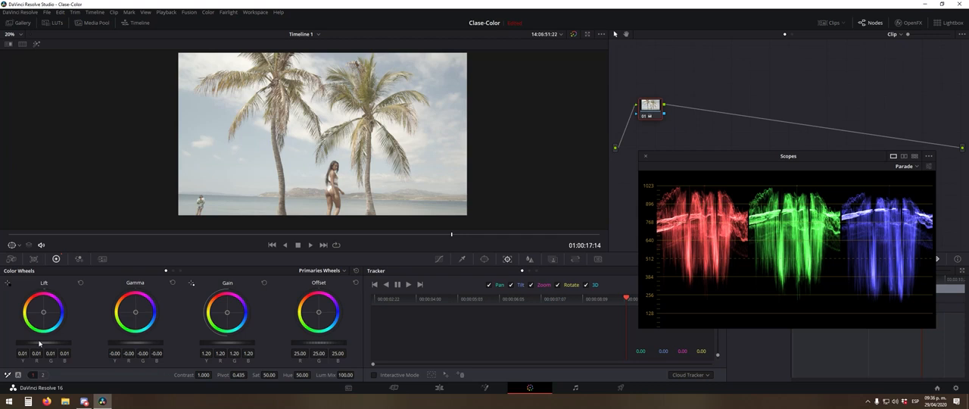
- Deepen the shadows by setting the overall Lift to -0.12 while checking the woman and palms in the image
scroll(351, 157, up, 1)
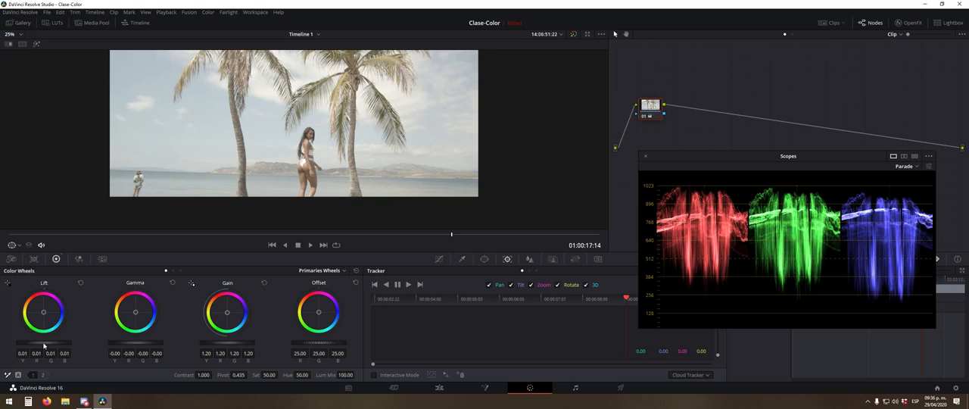
drag(43, 346, 43, 345)
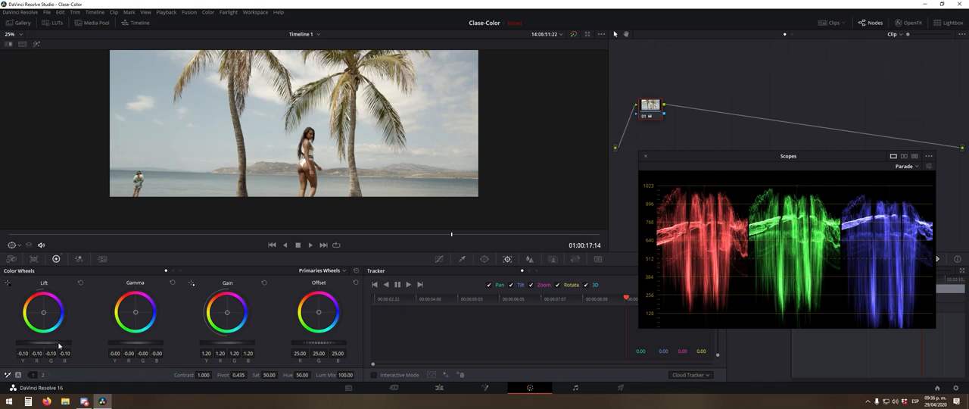
drag(209, 125, 229, 154)
drag(60, 346, 60, 346)
scroll(60, 346, down, 5)
scroll(60, 346, down, 3)
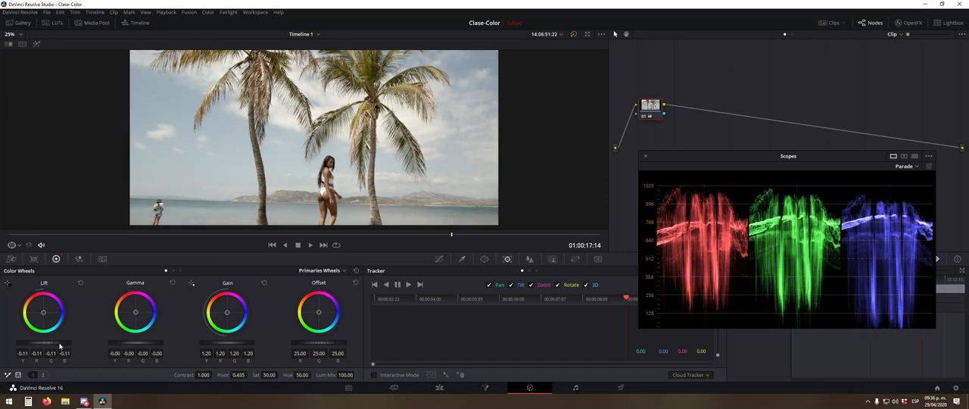
scroll(60, 346, up, 4)
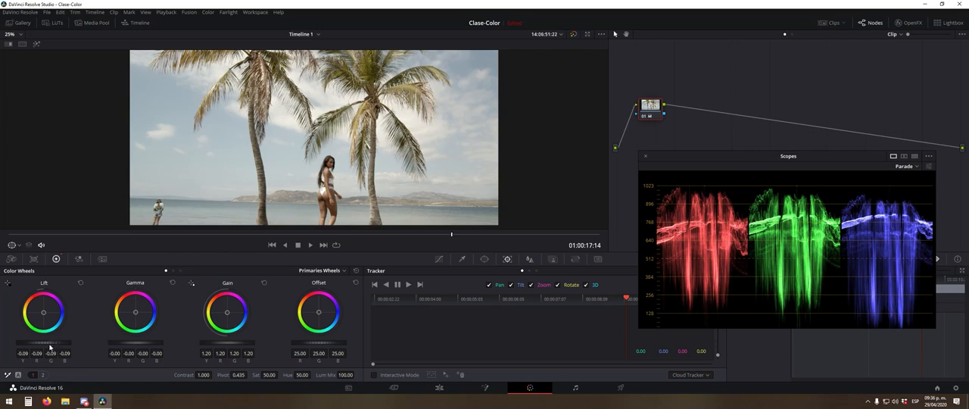
scroll(49, 349, down, 2)
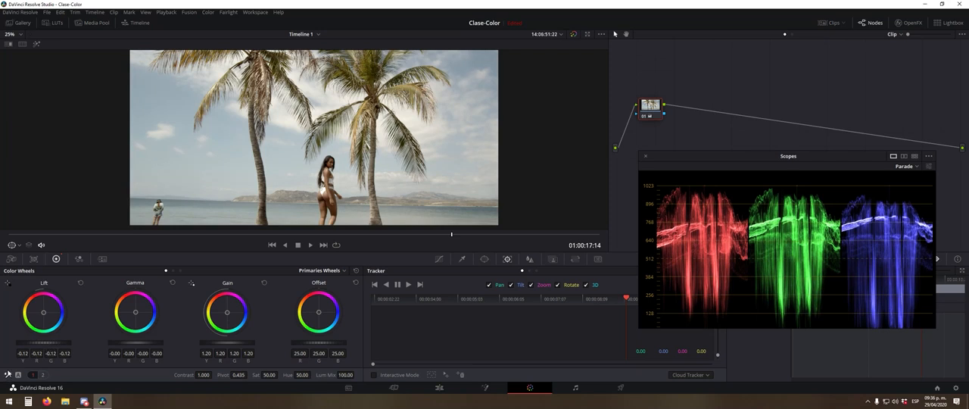
- Raise the overall Gamma to 0.03 to lighten the midtones, and check the woman on the beach up close
scroll(239, 171, down, 5)
drag(317, 122, 302, 144)
scroll(335, 203, up, 3)
drag(335, 202, 299, 225)
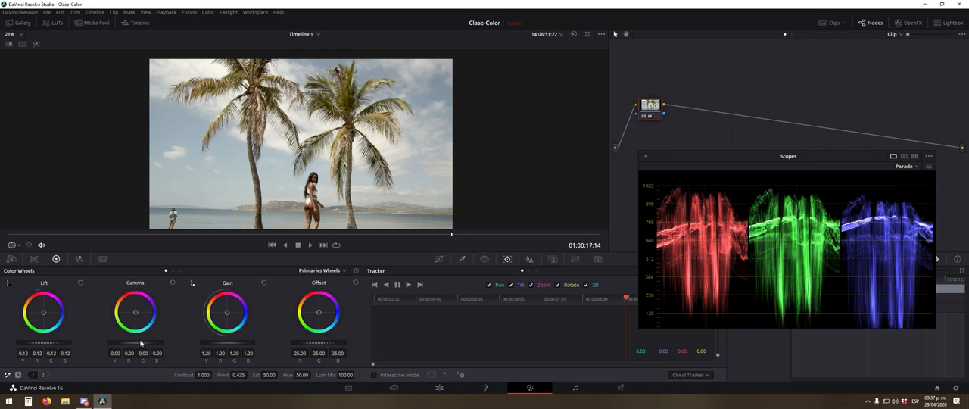
drag(140, 343, 140, 342)
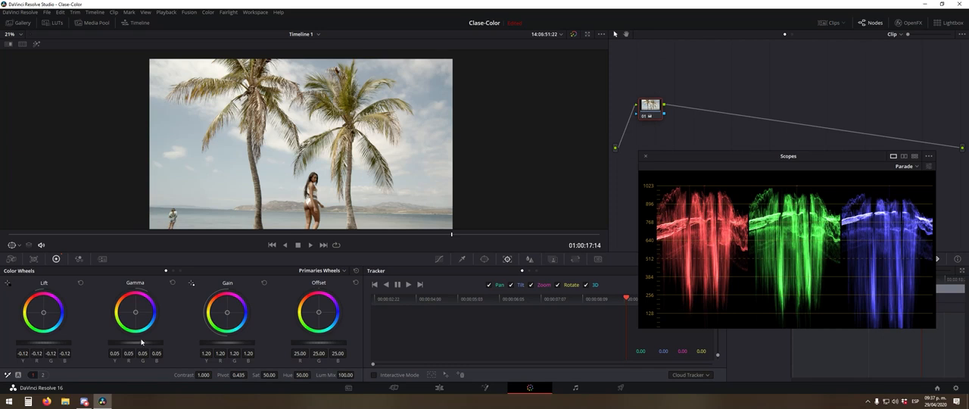
drag(140, 343, 140, 343)
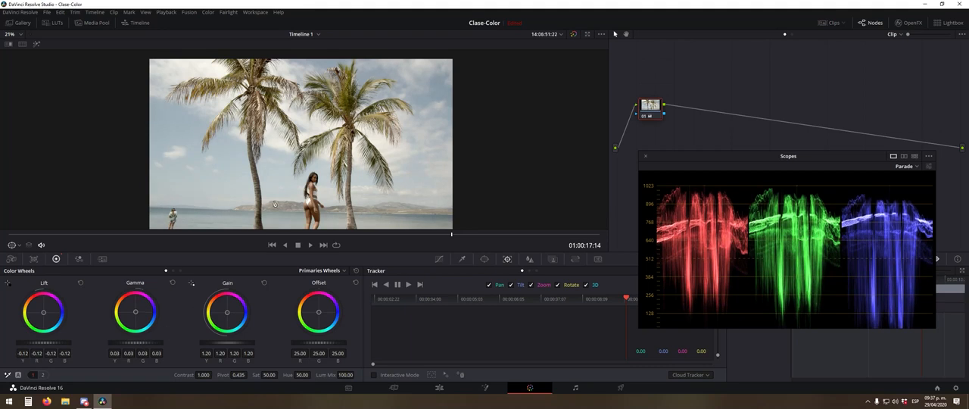
scroll(323, 139, up, 2)
scroll(323, 139, up, 1)
scroll(355, 125, up, 5)
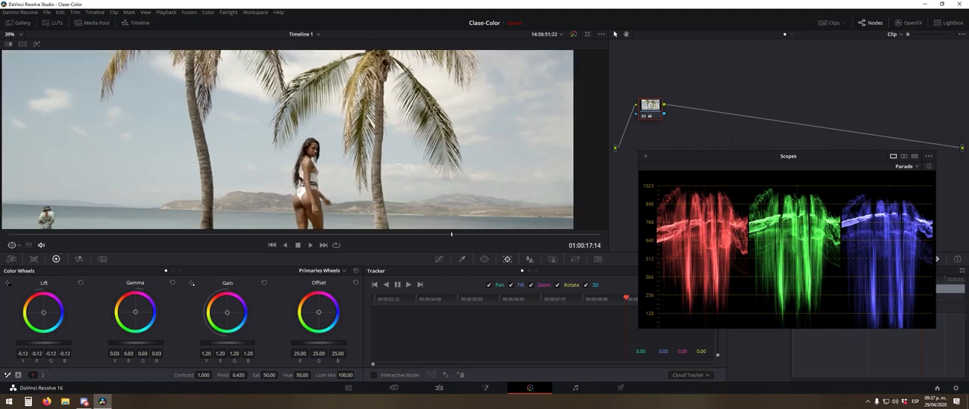
- Raise the overall Gamma to 0.04 and check the whole beach frame
scroll(322, 165, down, 3)
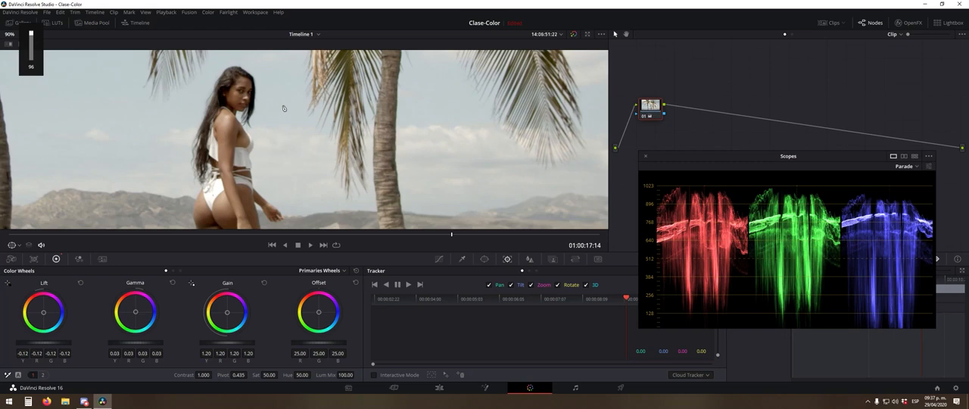
drag(131, 343, 134, 343)
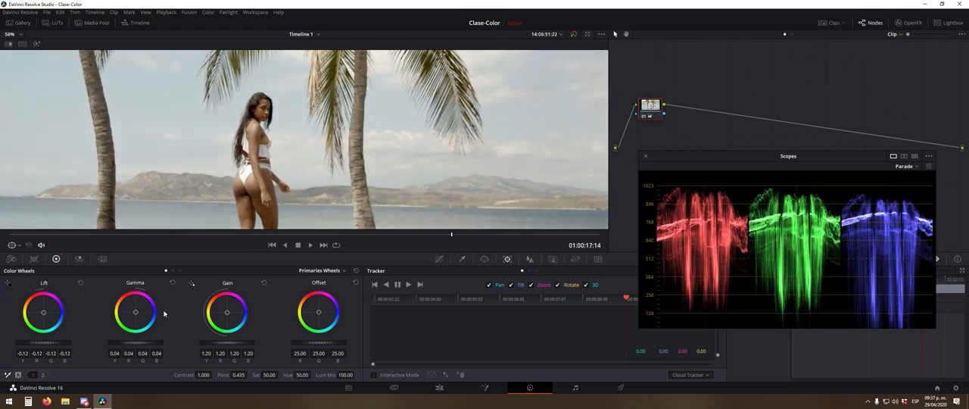
scroll(337, 144, down, 4)
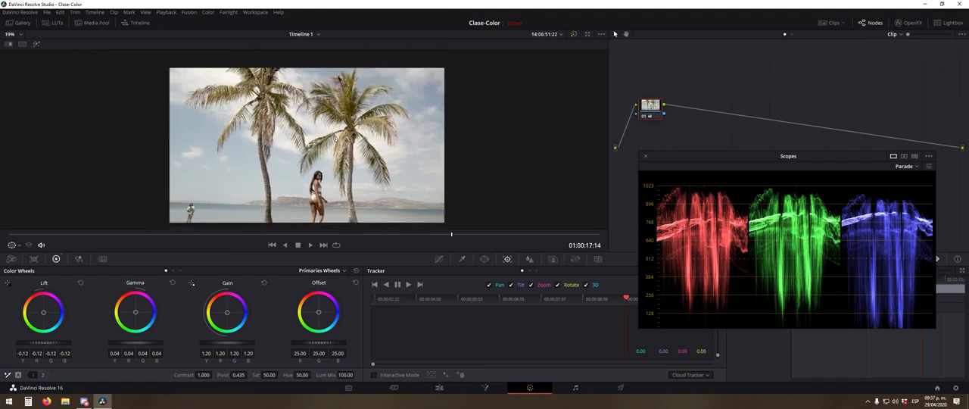
drag(337, 145, 333, 122)
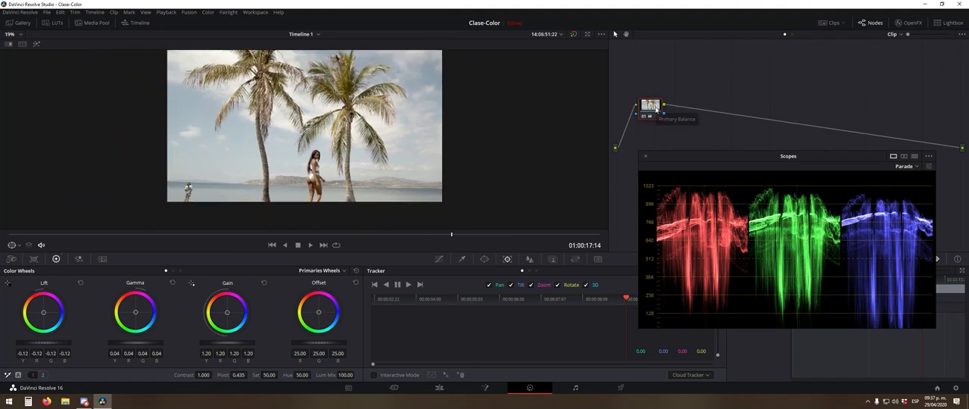
- Switch the Primary Balance node off and on repeatedly to compare the clip before and after, and examine the woman and palms
key(ctrl+d)
key(ctrl+d)
key(ctrl+d)
key(ctrl+d)
key(ctrl+d)
key(ctrl+d)
key(ctrl+d)
key(ctrl+d)
key(ctrl+d)
key(ctrl+d)
key(ctrl+d)
key(ctrl+d)
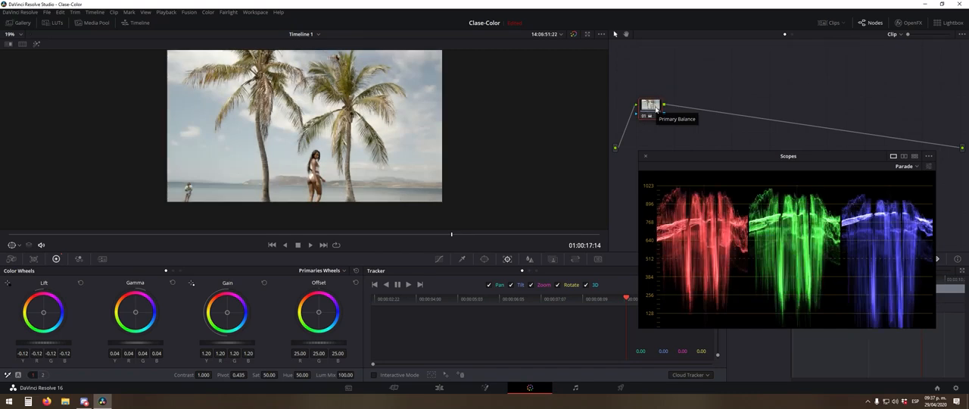
key(ctrl+d)
key(ctrl+d)
key(ctrl+d)
key(ctrl+d)
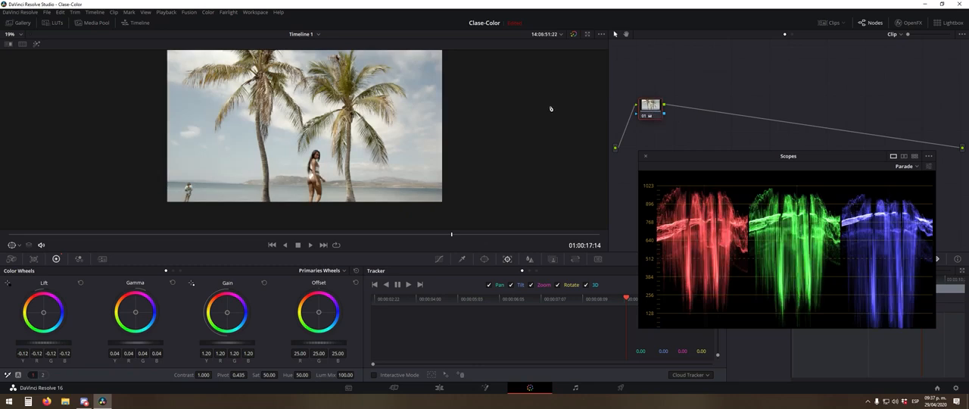
scroll(344, 119, up, 5)
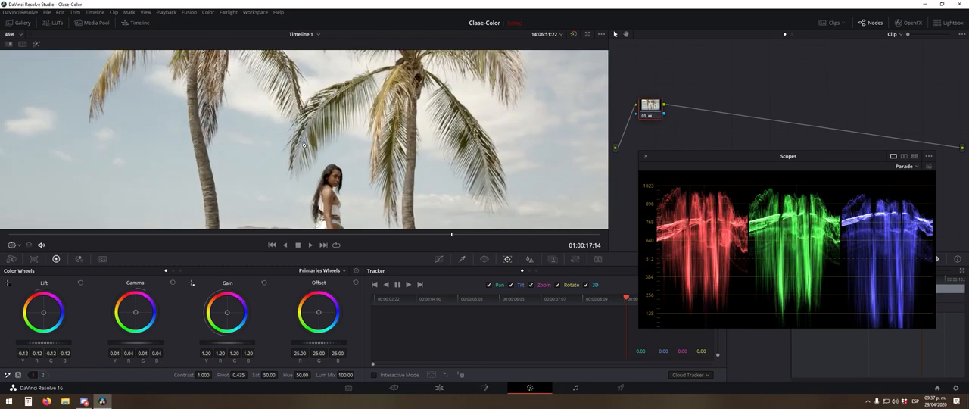
drag(373, 172, 308, 73)
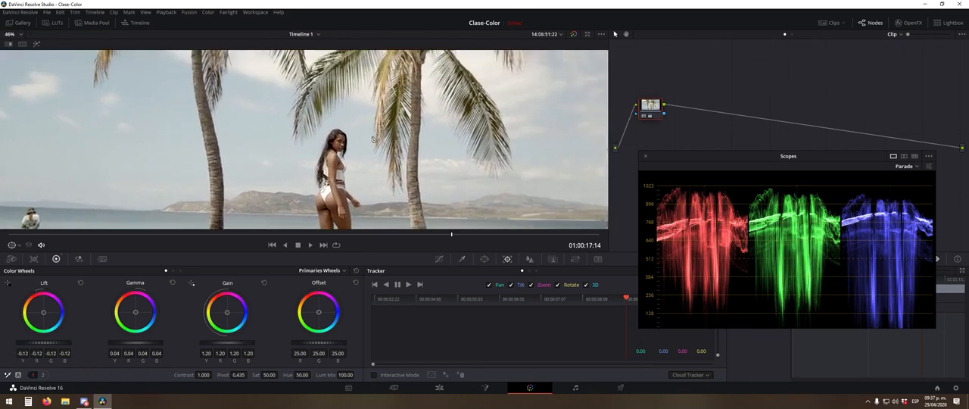
scroll(309, 72, down, 4)
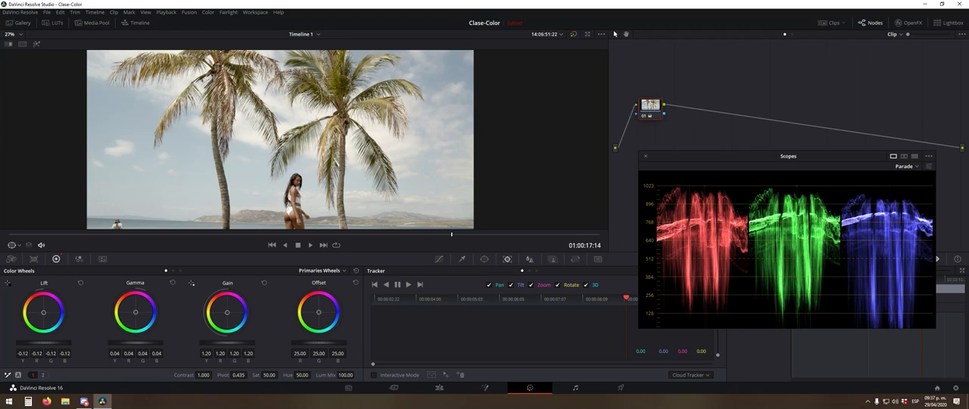
- Try an extreme contrast with the overall Gain at 1.46 and Lift at -0.22, and revert both values
scroll(231, 345, up, 13)
scroll(47, 344, down, 1)
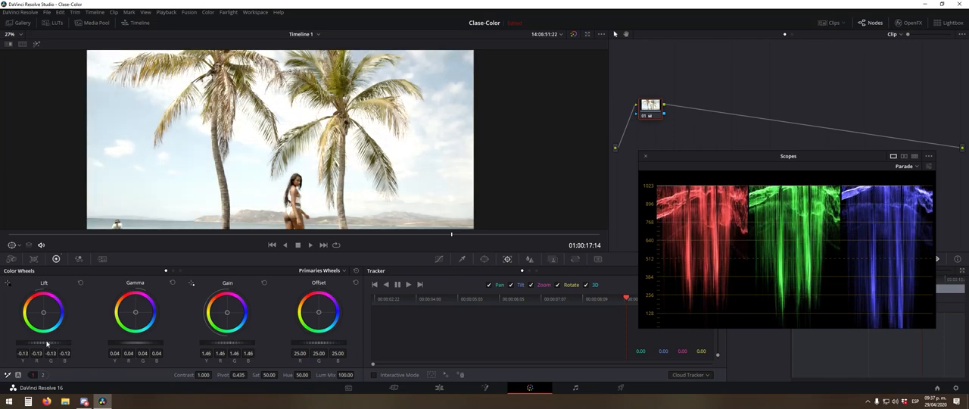
scroll(47, 343, down, 9)
scroll(307, 175, down, 2)
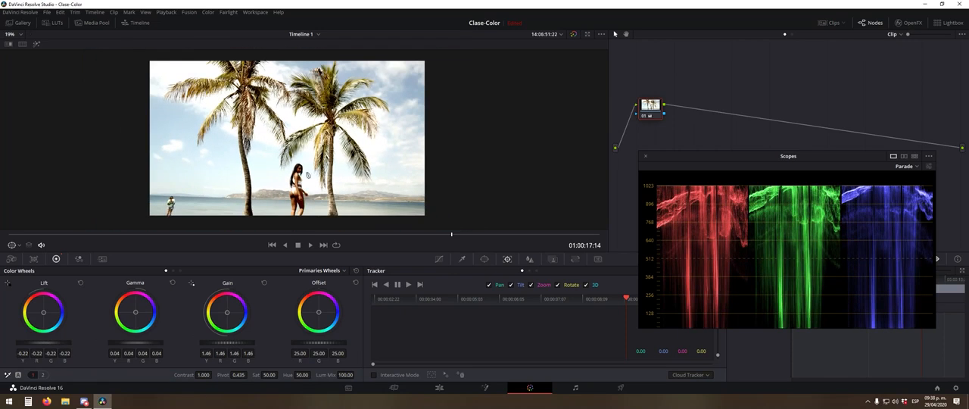
scroll(307, 175, up, 3)
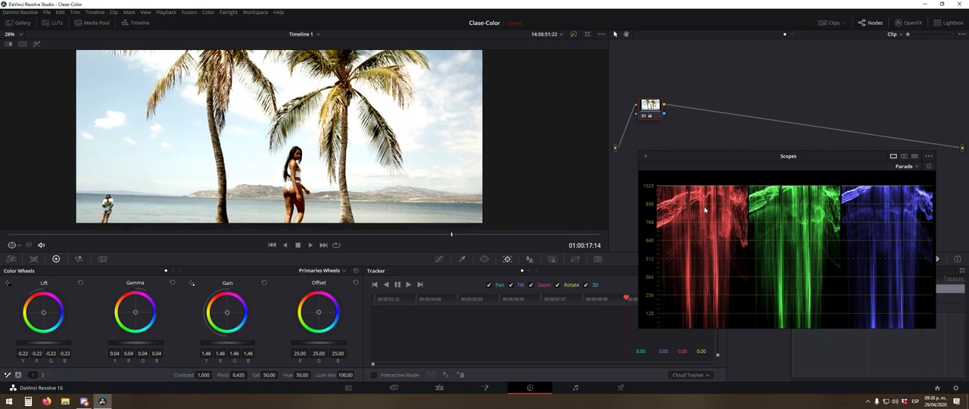
scroll(224, 345, down, 2)
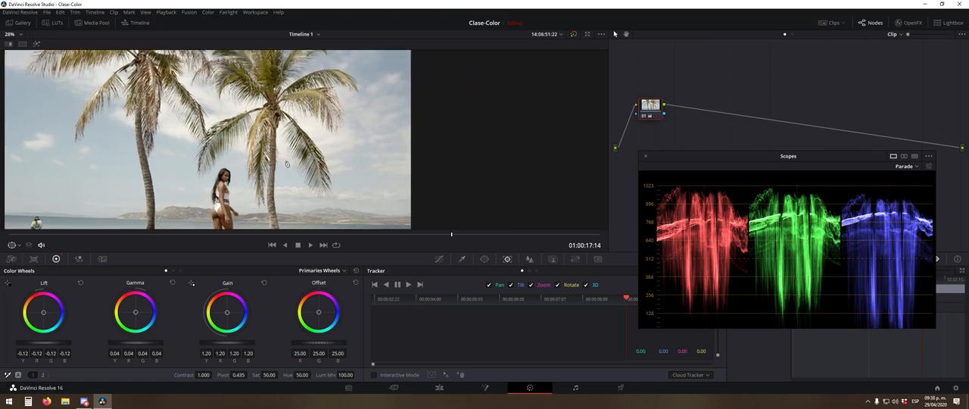
- Deepen the shadows slightly by setting the overall Lift to -0.13 while checking the woman and palms
drag(287, 164, 369, 137)
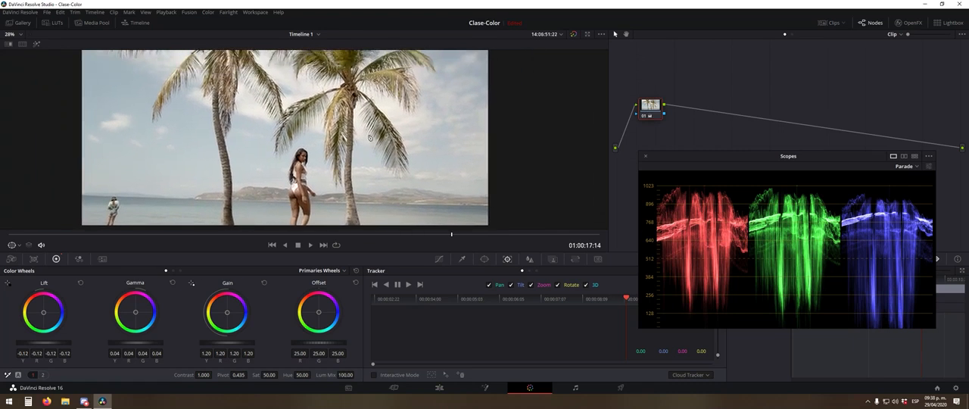
scroll(46, 343, down, 1)
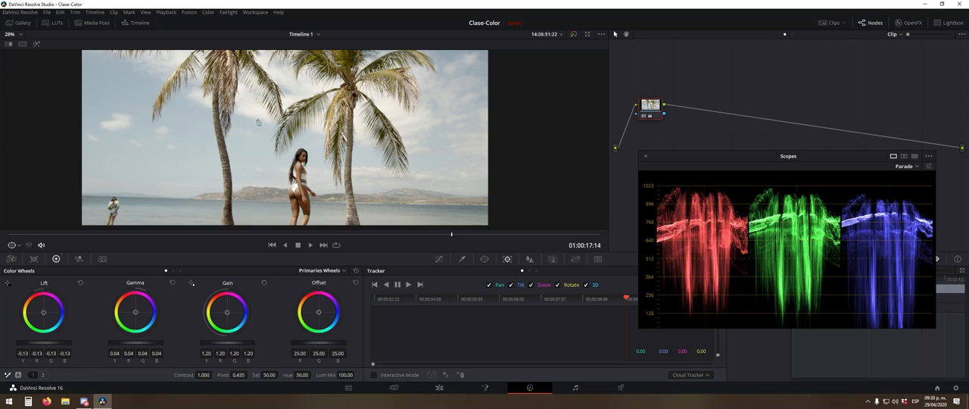
scroll(312, 134, down, 2)
scroll(333, 113, up, 2)
mouse_move(347, 104)
mouse_down()
mouse_move(328, 137)
mouse_move(348, 105)
mouse_up()
- Add a serial node after the Primary Balance node and space it farther along the chain
drag(655, 110, 659, 106)
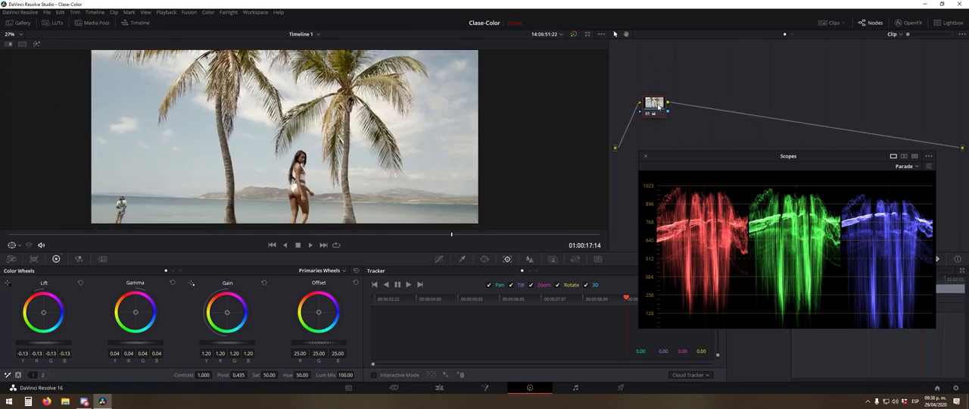
key(alt+s)
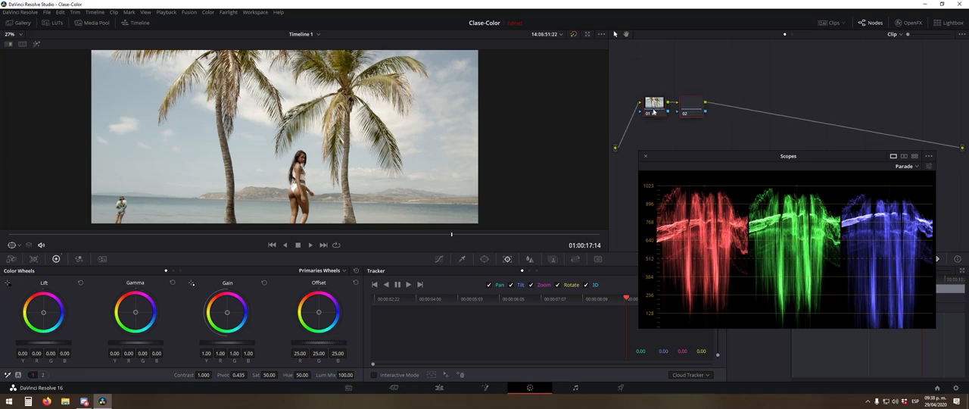
right_click(659, 102)
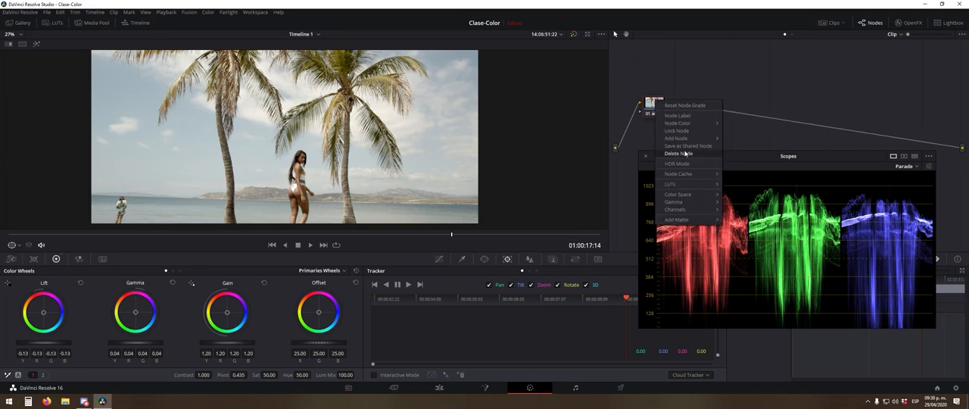
mouse_move(684, 123)
mouse_move(685, 138)
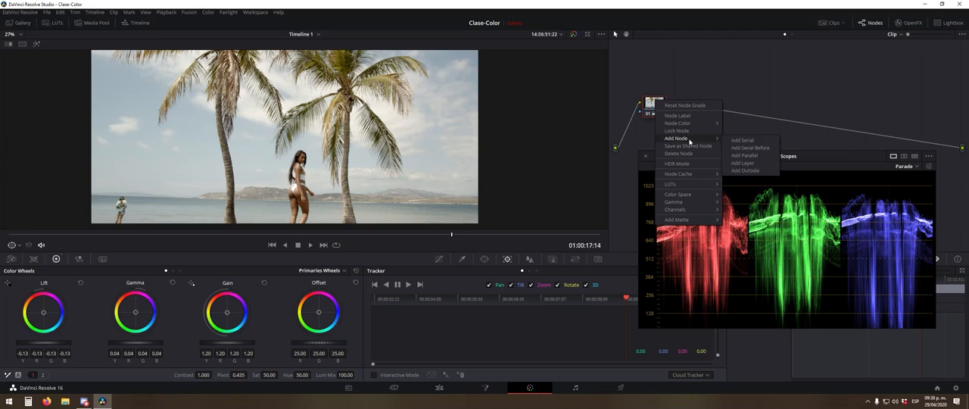
click(734, 141)
drag(696, 112, 713, 112)
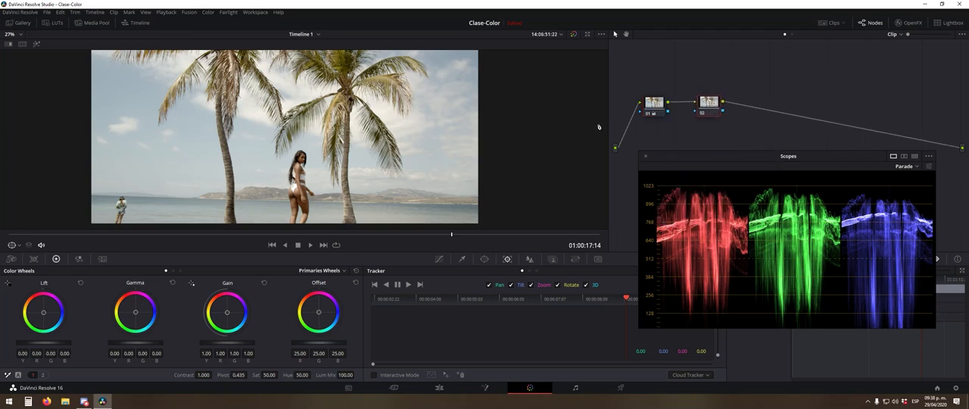
- Examine the sky, palms, shoreline and woman in the balanced image to judge what the second node should adjust
scroll(339, 121, down, 3)
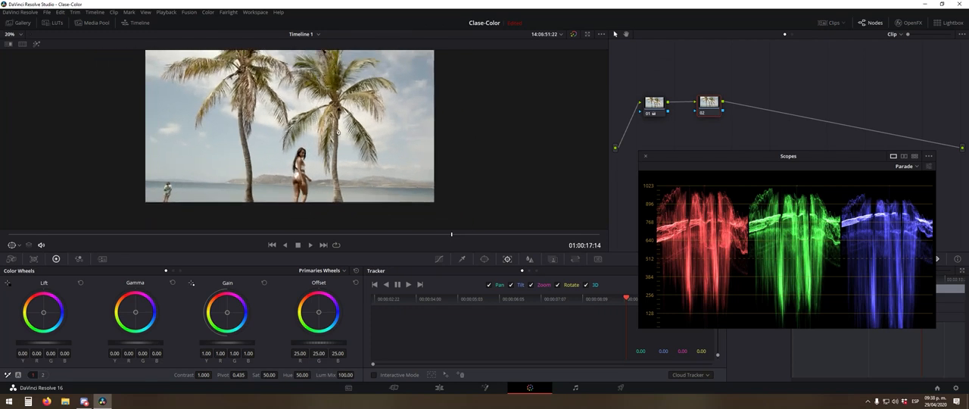
drag(340, 118, 350, 136)
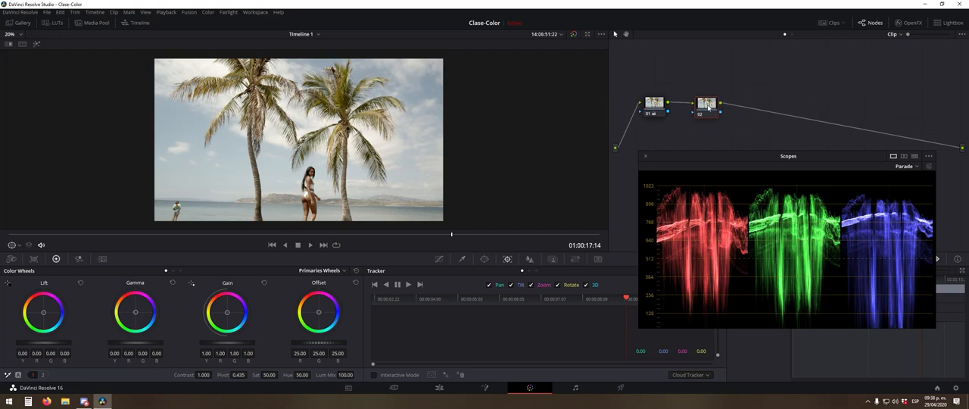
scroll(299, 139, up, 2)
drag(407, 150, 448, 175)
drag(407, 134, 331, 196)
scroll(341, 212, up, 4)
scroll(352, 227, down, 3)
drag(351, 227, 369, 117)
scroll(374, 208, up, 3)
drag(374, 208, 378, 177)
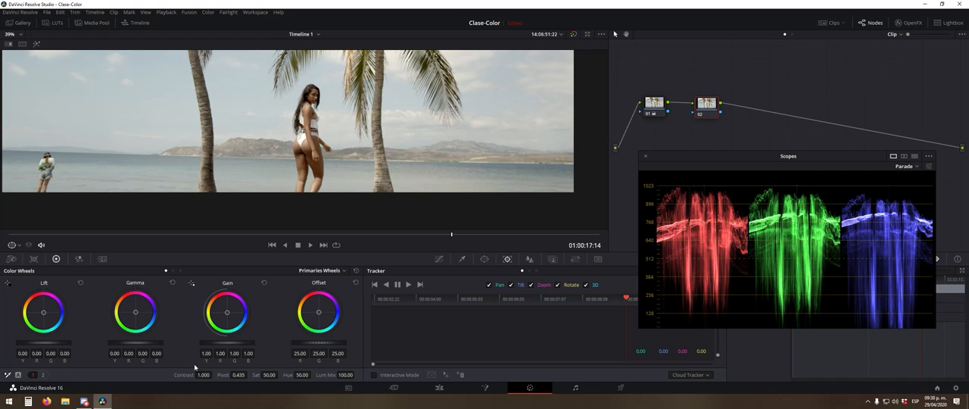
- Try the second node's Contrast at 1.126 and 0.740 while reading the parade scope, and undo the changes
drag(184, 375, 258, 374)
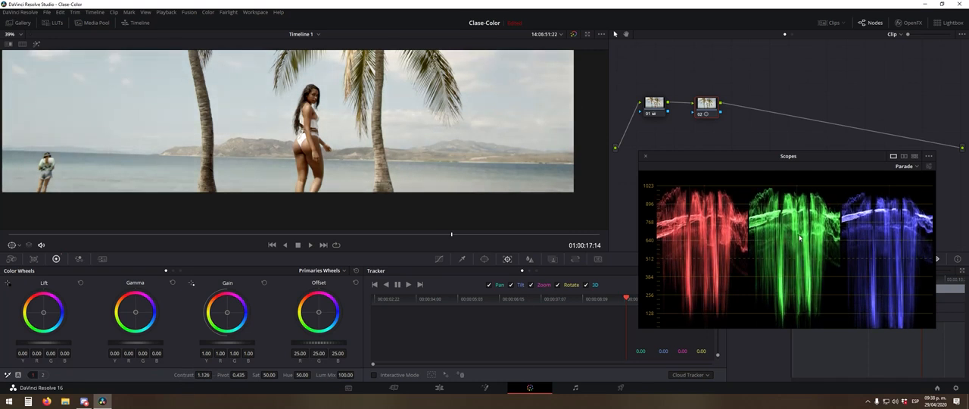
drag(799, 237, 752, 250)
drag(197, 374, 213, 386)
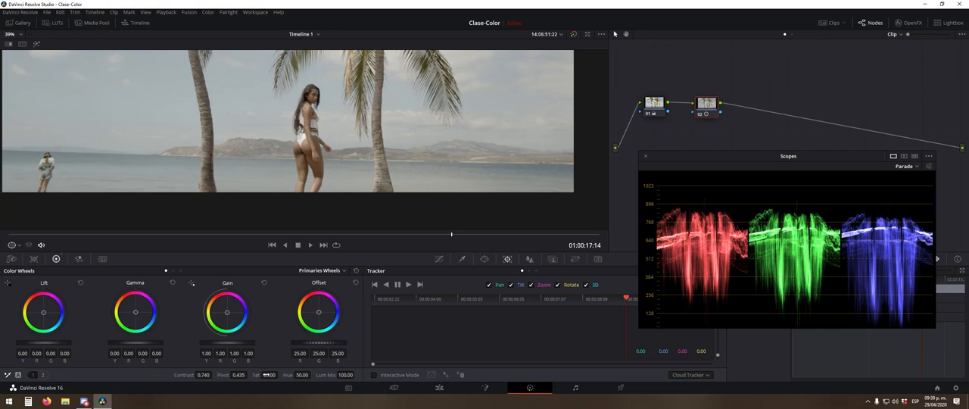
drag(258, 374, 224, 396)
key(ctrl+z)
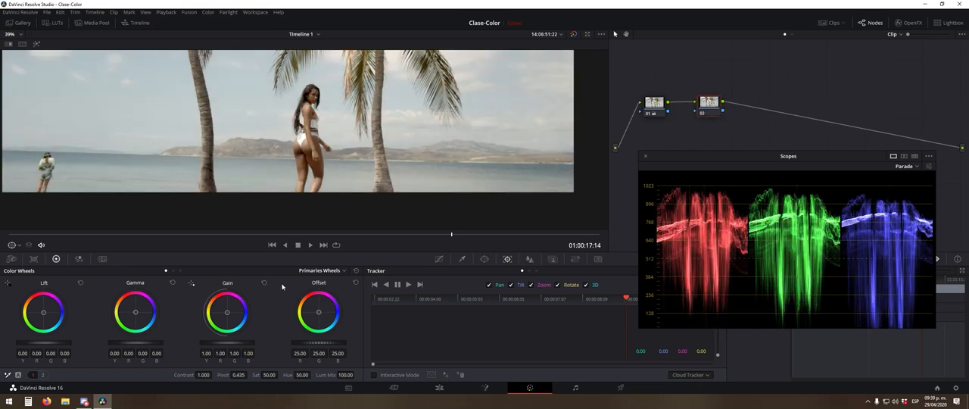
- Raise the second node's Saturation to 67.40 and check the colours of the woman's skin and the scenery
scroll(354, 165, down, 3)
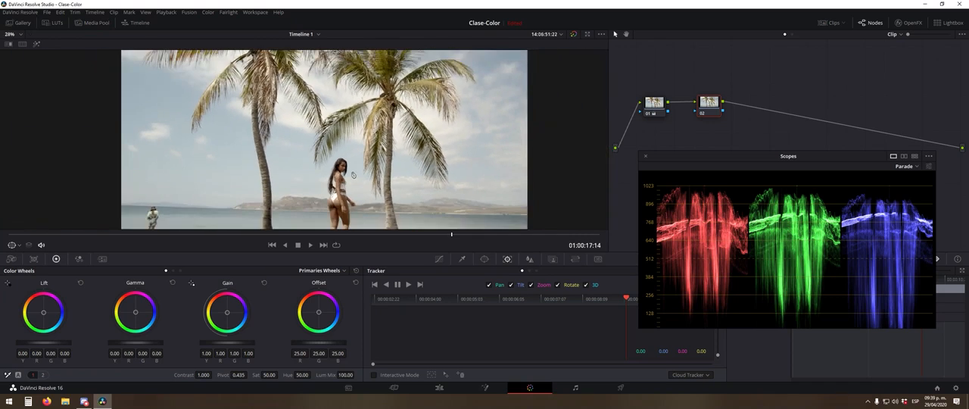
scroll(354, 166, down, 3)
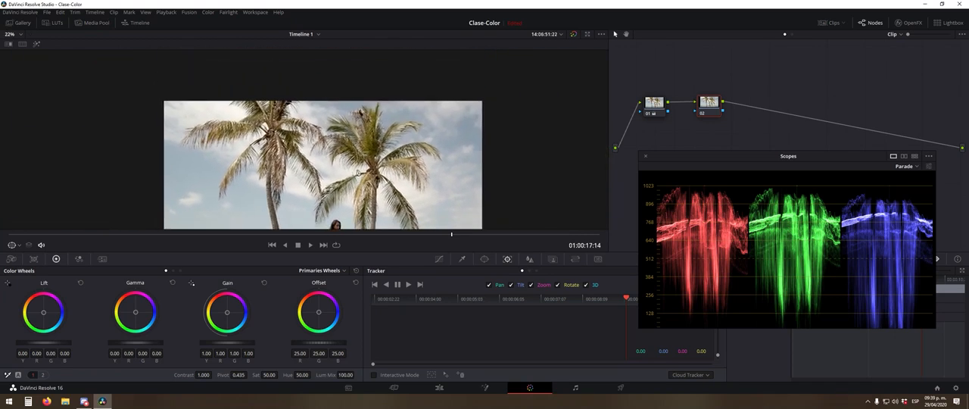
scroll(405, 114, up, 3)
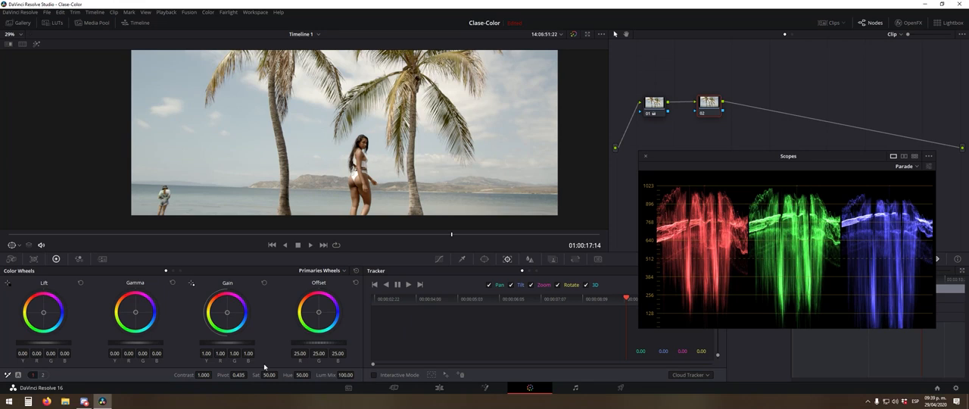
drag(280, 375, 282, 375)
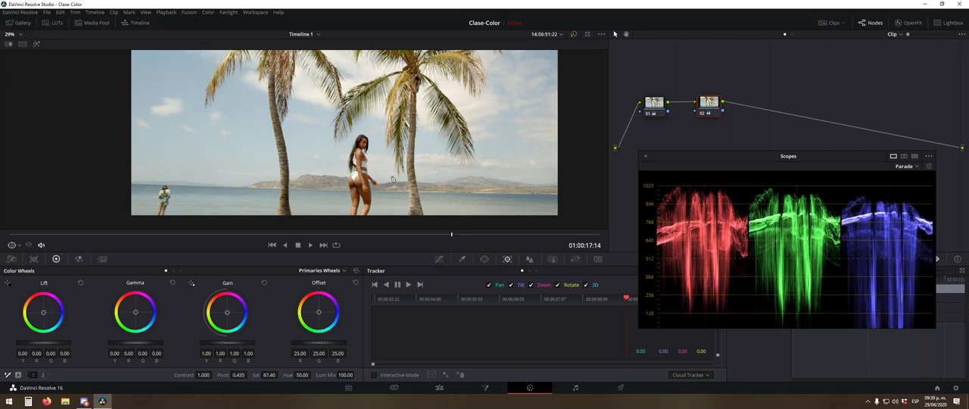
scroll(292, 133, up, 4)
drag(291, 133, 330, 133)
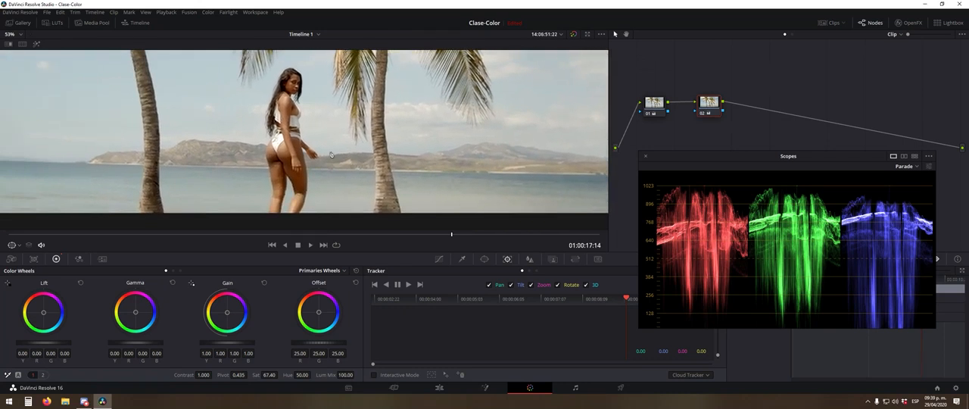
scroll(357, 136, down, 5)
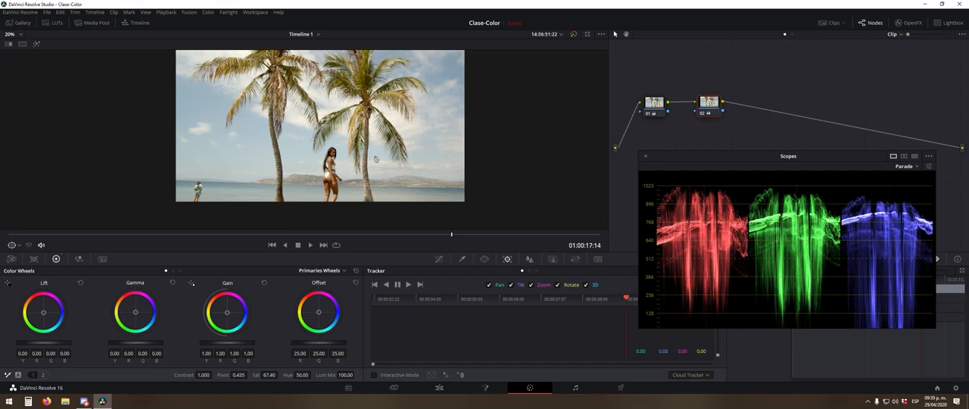
scroll(376, 159, up, 1)
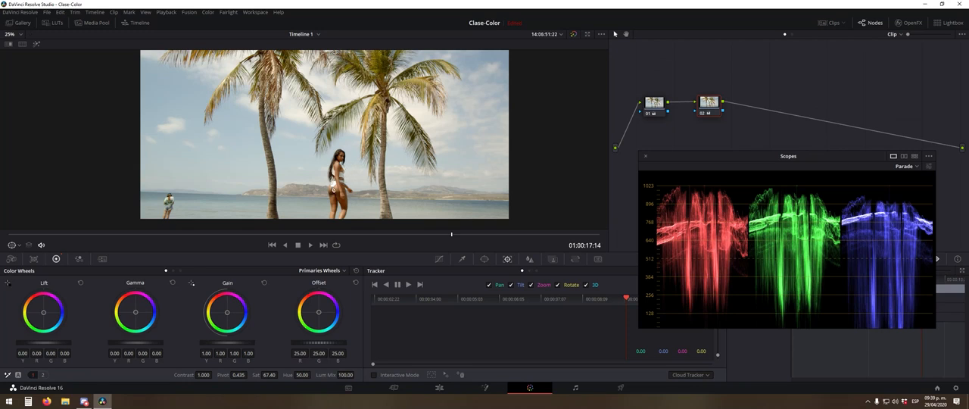
- Set the second node's Saturation to 65 and check the result on the woman and the beach
click(267, 375)
text(65)
key(Return)
scroll(330, 136, down, 2)
scroll(389, 157, up, 3)
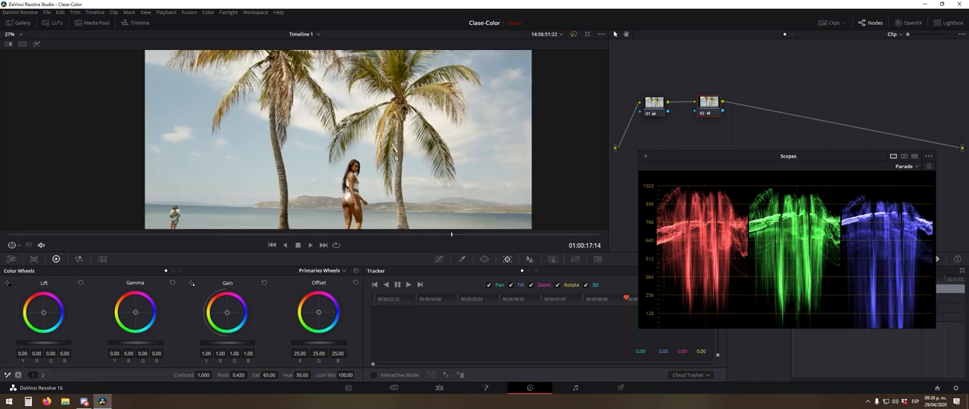
drag(368, 134, 290, 146)
scroll(343, 174, up, 1)
scroll(344, 173, up, 3)
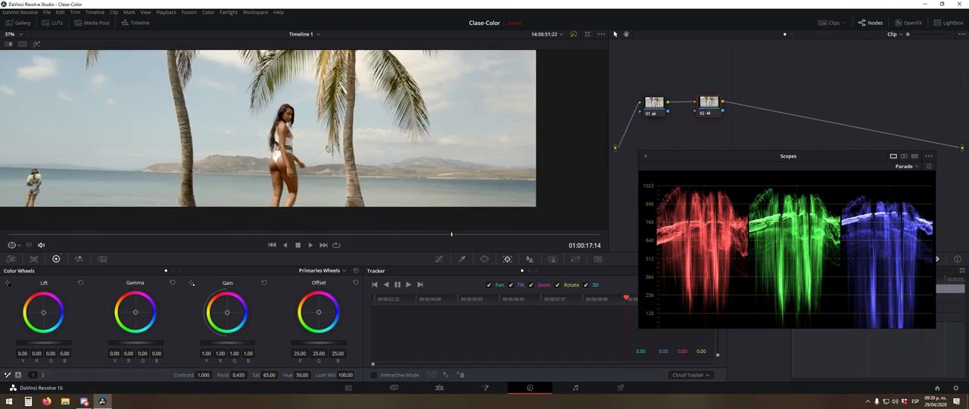
- Inspect the woman, palms and shoreline at several magnifications, and play and scrub the clip to check its saturation
scroll(291, 151, up, 3)
drag(298, 175, 419, 149)
scroll(189, 194, down, 5)
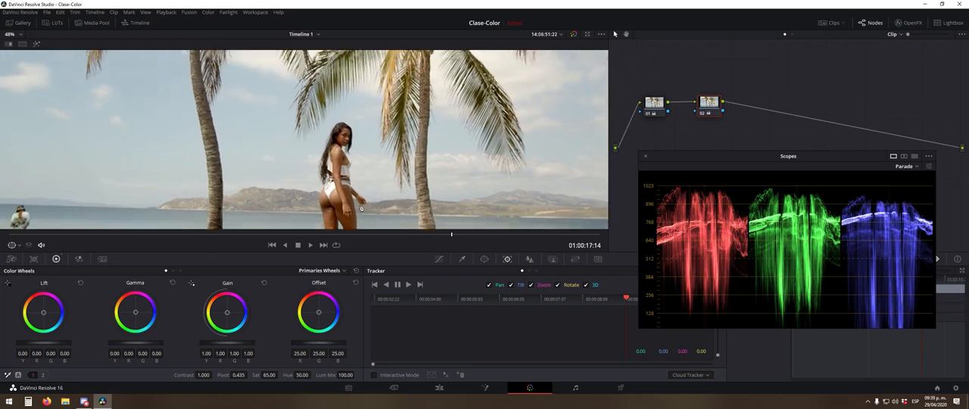
scroll(328, 156, up, 1)
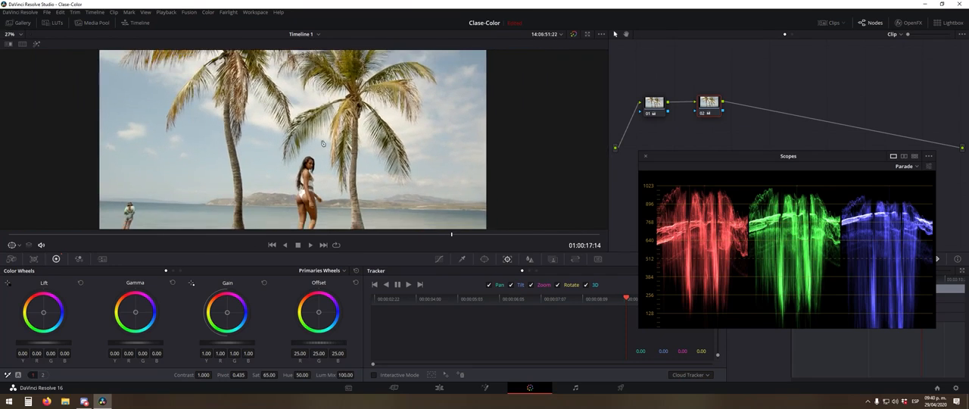
scroll(333, 152, down, 2)
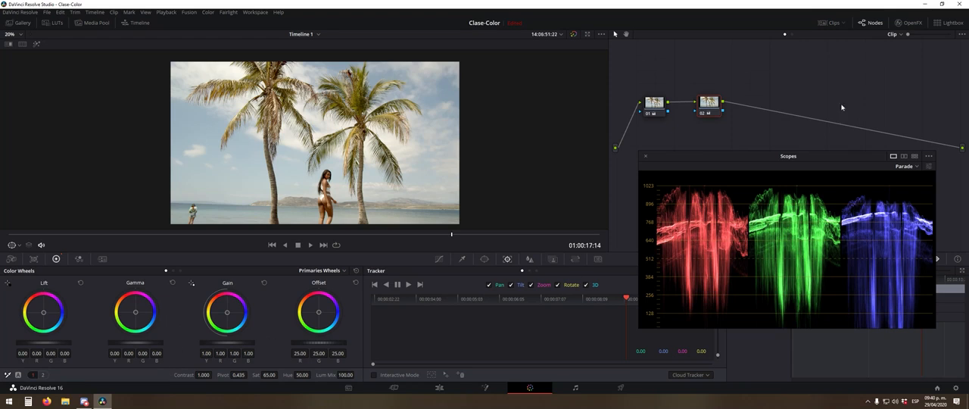
drag(709, 112, 702, 112)
key(space)
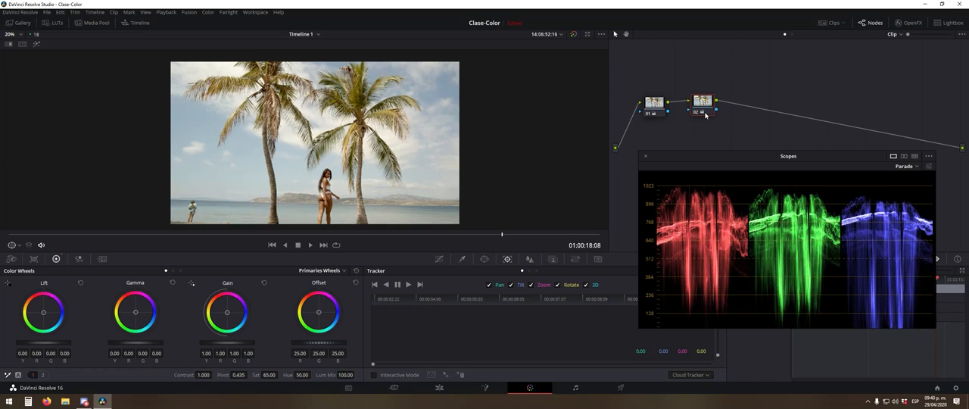
drag(504, 230, 396, 233)
- Compare the image and parade scope with the second node, and the primary node, bypassed and enabled
key(ctrl+d)
key(ctrl+d)
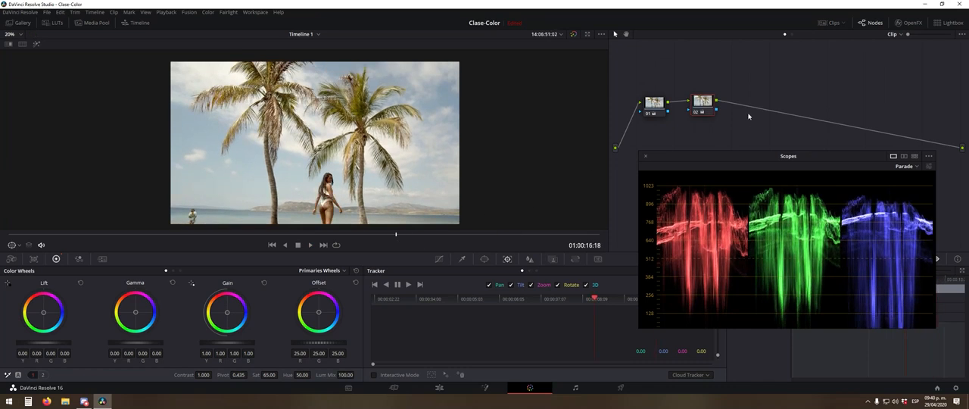
click(655, 112)
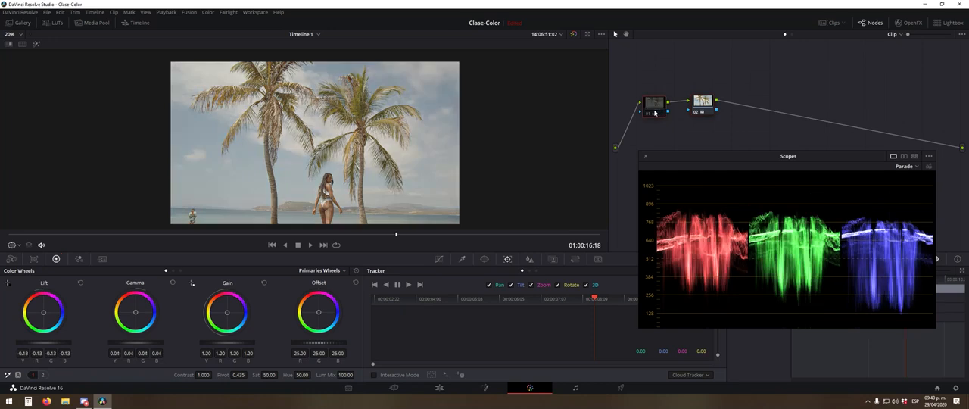
key(ctrl+d)
- Compare the closer view of the woman and palms with the second node's saturation bypassed and enabled
key(ctrl+d)
key(ctrl+d)
scroll(366, 184, up, 2)
click(703, 102)
key(ctrl+d)
key(ctrl+d)
key(ctrl+d)
key(ctrl+d)
drag(642, 71, 663, 137)
key(ctrl+d)
key(ctrl+d)
click(651, 74)
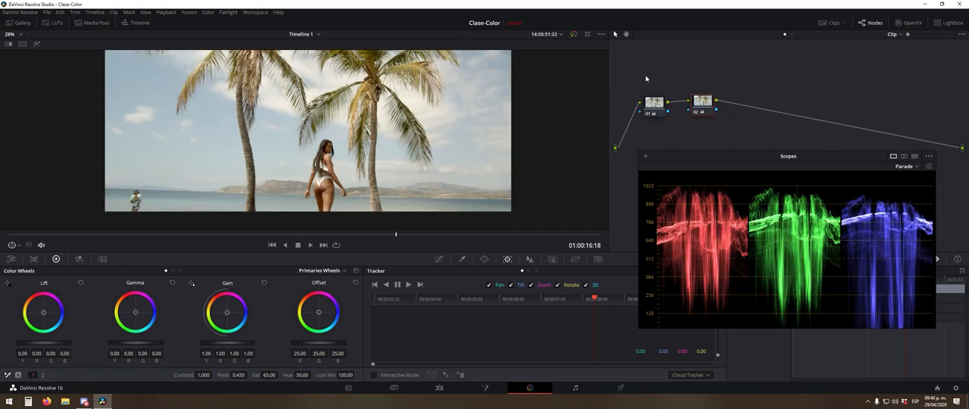
- Examine the palms, sky and shoreline across the whole frame to judge the current correction
scroll(334, 135, down, 3)
drag(349, 86, 354, 120)
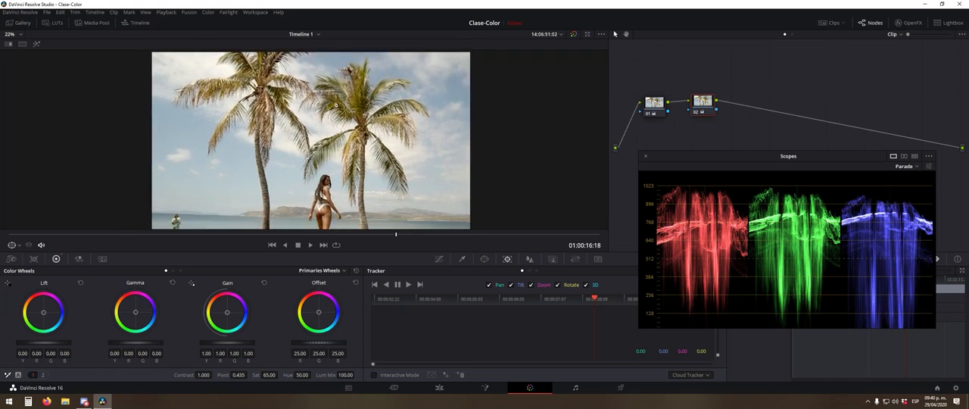
scroll(338, 144, down, 1)
scroll(338, 146, up, 2)
scroll(340, 163, down, 3)
scroll(346, 186, up, 2)
drag(347, 187, 349, 149)
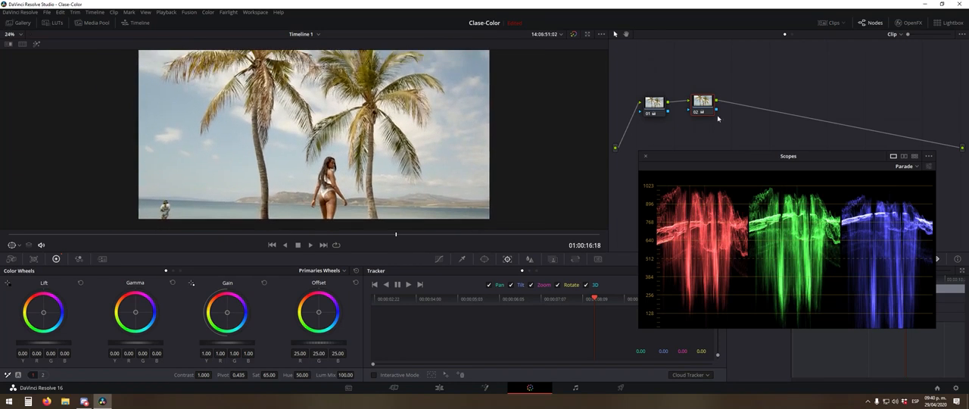
- Move the second node closer to the primary node and set its Shadows adjustment to 0.50
drag(702, 101, 693, 101)
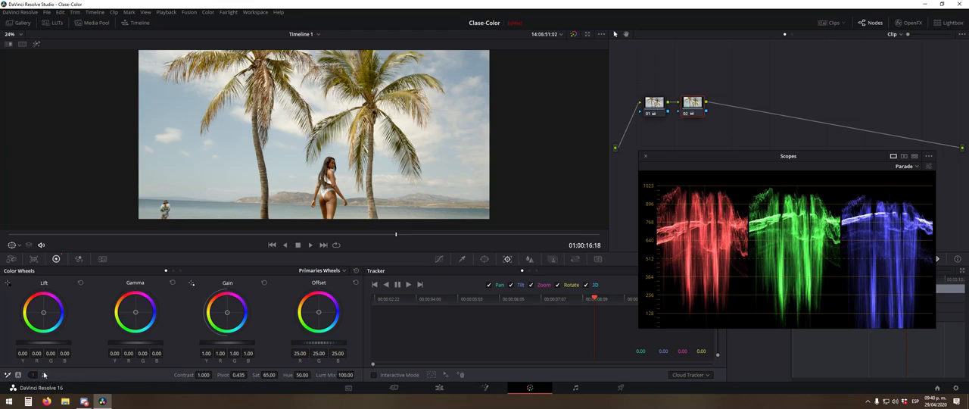
click(44, 375)
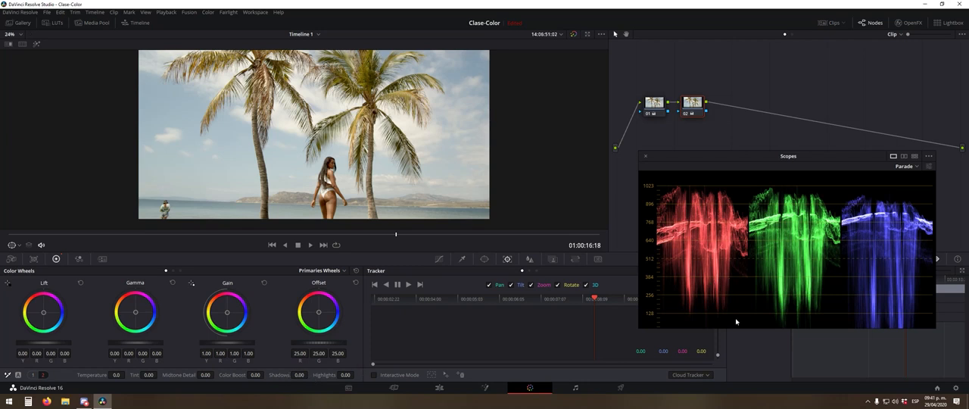
drag(284, 374, 293, 335)
- Raise the second node's Log Shadow level to 0.37 in all three channels and return to the primary wheels
click(173, 271)
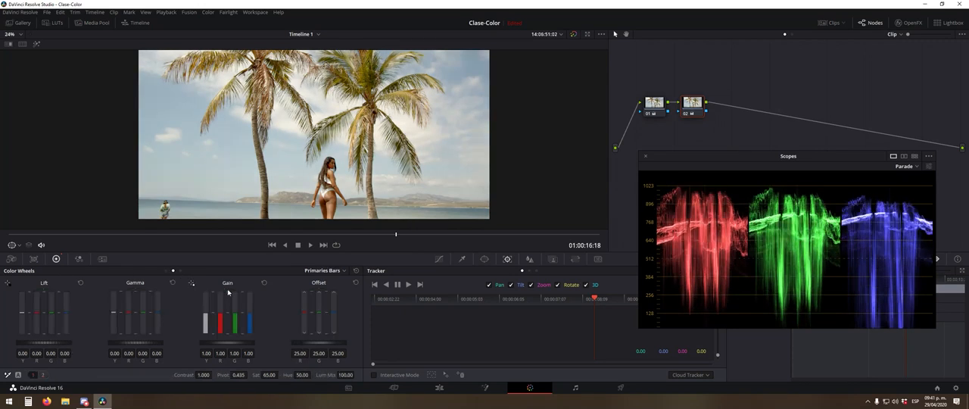
click(180, 271)
drag(51, 343, 108, 358)
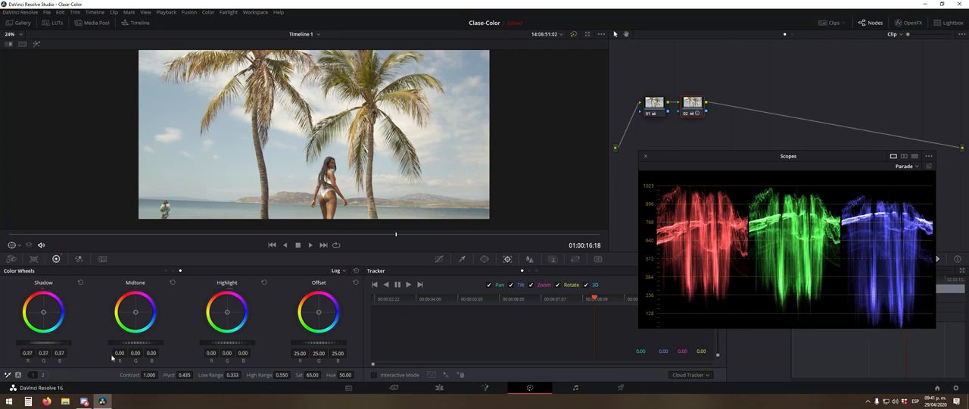
click(166, 270)
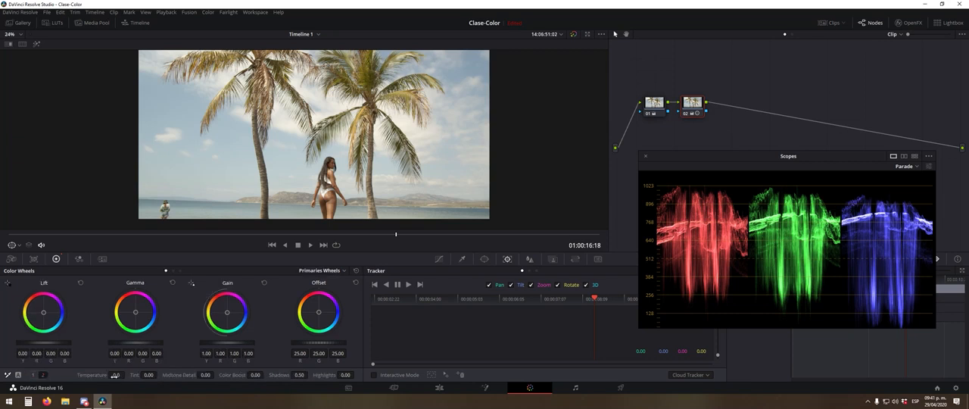
- Try a Temperature shift and a Tint of -11.00 on the second node, and return both to zero
scroll(273, 222, up, 3)
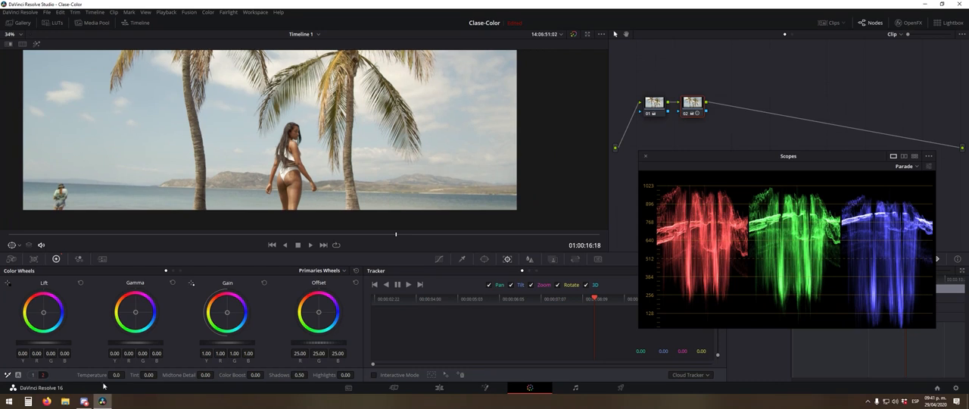
drag(118, 375, 151, 374)
key(ctrl+z)
scroll(321, 125, down, 2)
drag(321, 125, 364, 169)
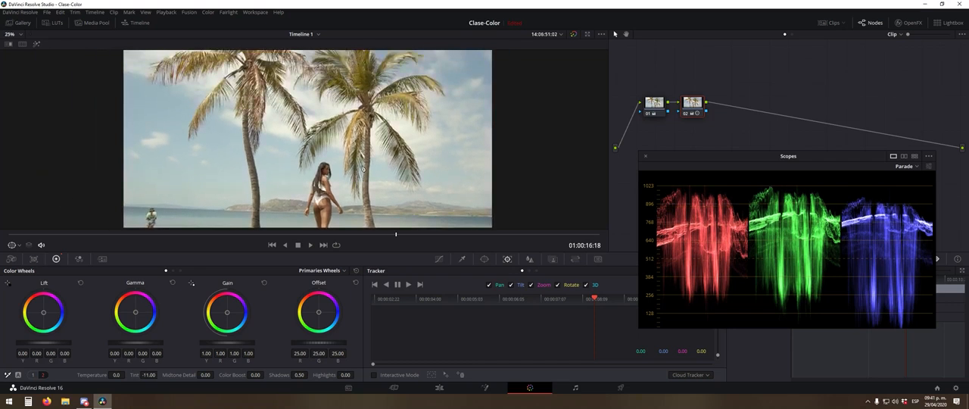
click(150, 374)
text(0)
key(Return)
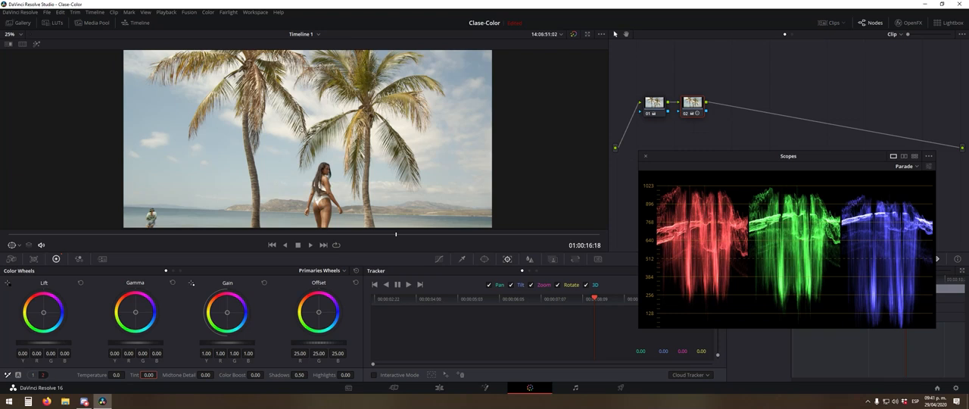
- Try a white balance on the second node by sampling the bright cloud above the first palm, and undo it
scroll(306, 104, down, 2)
scroll(319, 115, up, 1)
drag(319, 114, 320, 122)
click(8, 376)
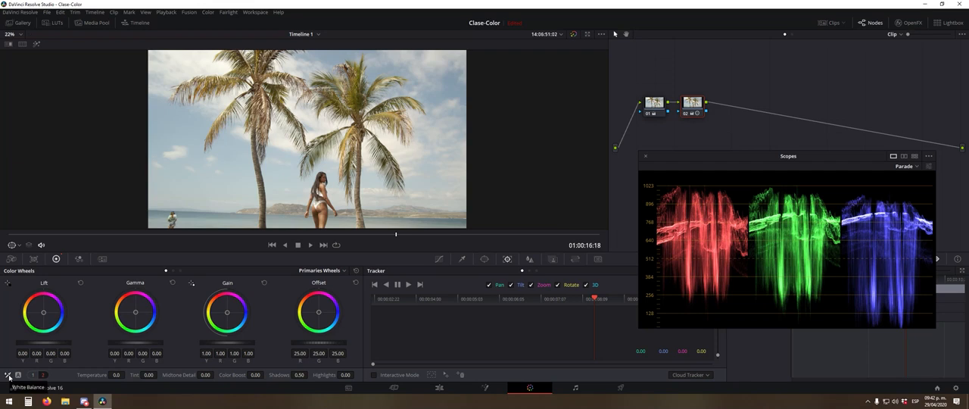
click(8, 376)
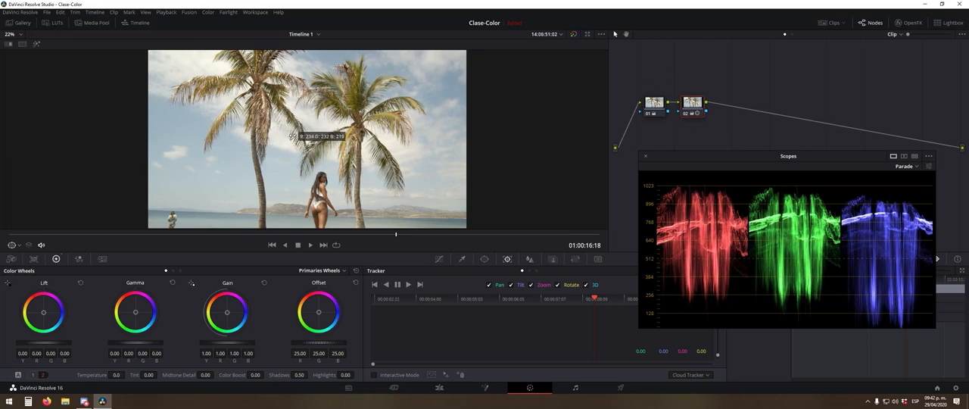
click(204, 59)
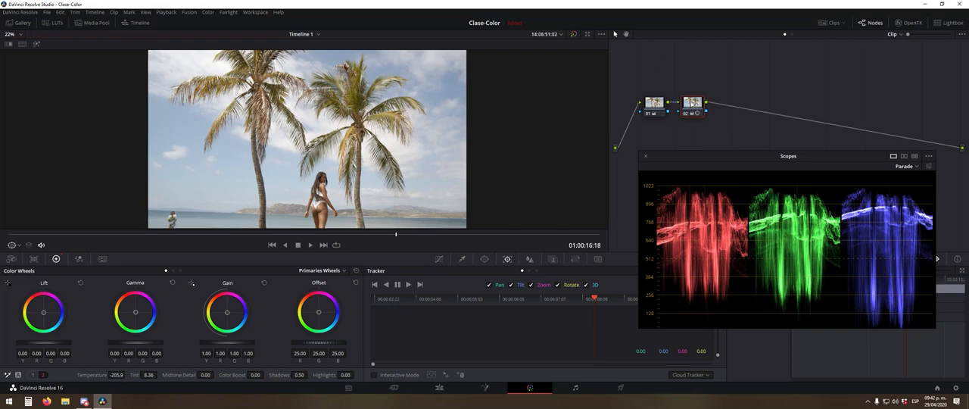
key(ctrl+z)
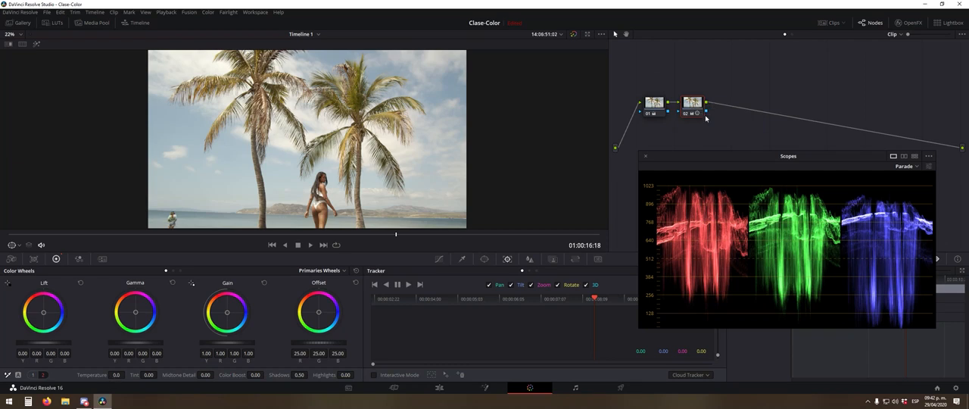
- Add a third serial node and white-balance it by sampling the bright cloud above the first palm
key(alt+s)
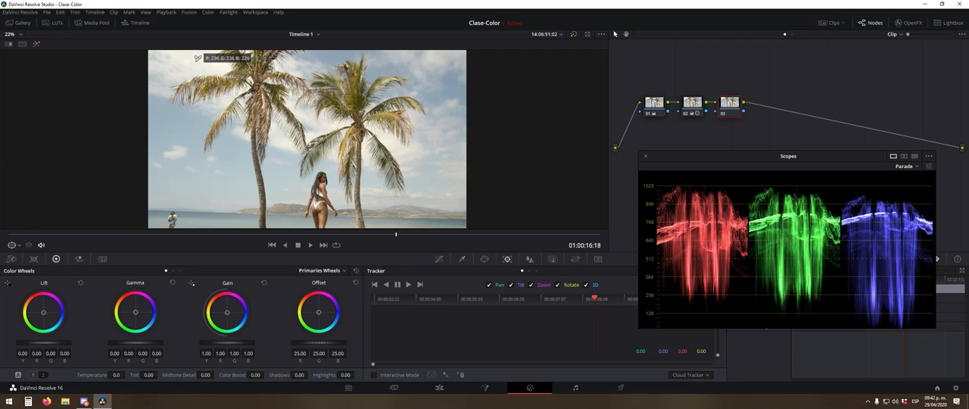
click(197, 58)
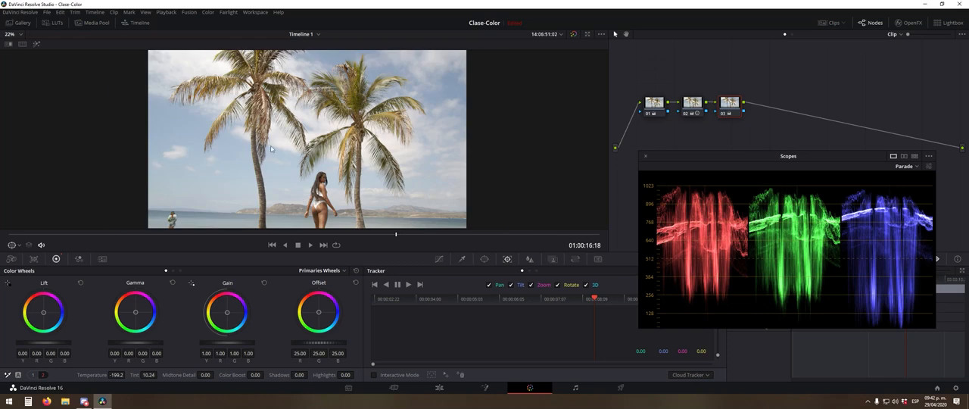
- Compare the woman and the scenery, close up and in full frame, with the third node's white balance bypassed and enabled
scroll(255, 159, up, 5)
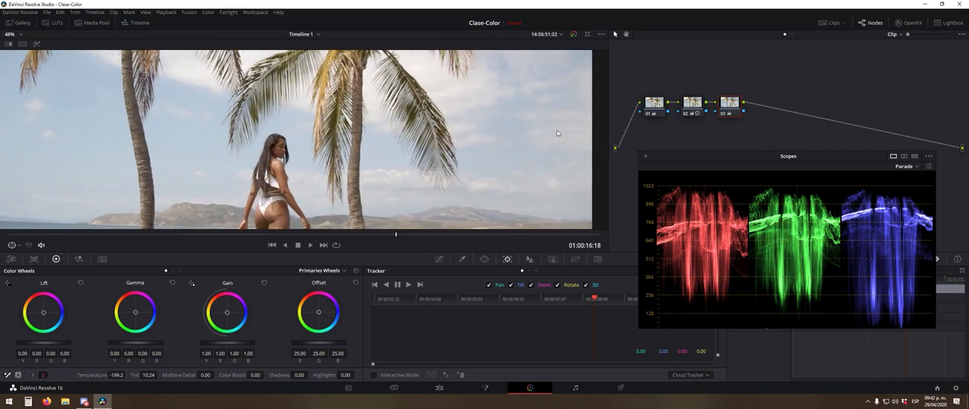
key(ctrl+d)
key(ctrl+d)
key(ctrl+d)
key(ctrl+d)
key(ctrl+d)
key(ctrl+d)
key(ctrl+d)
key(ctrl+d)
scroll(401, 165, down, 5)
drag(323, 98, 368, 132)
key(ctrl+d)
key(ctrl+d)
key(ctrl+d)
key(ctrl+d)
key(ctrl+d)
key(ctrl+d)
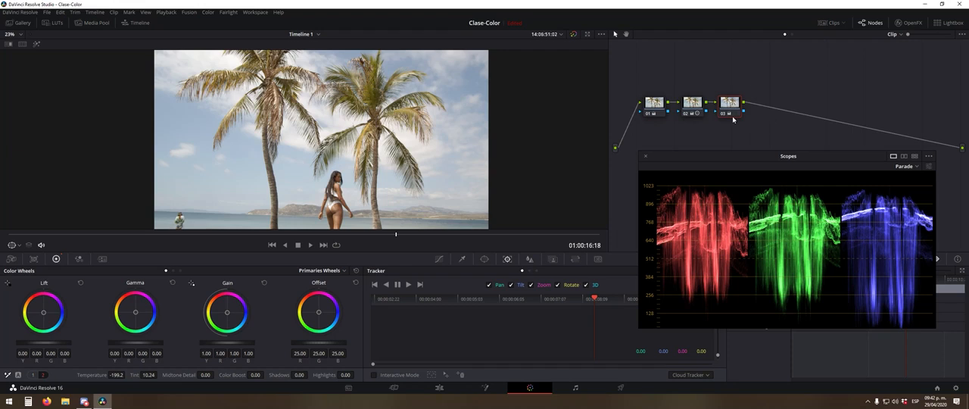
- Toggle the third node again while checking its Temperature and Tint values against the image and the RGB parade
key(ctrl+d)
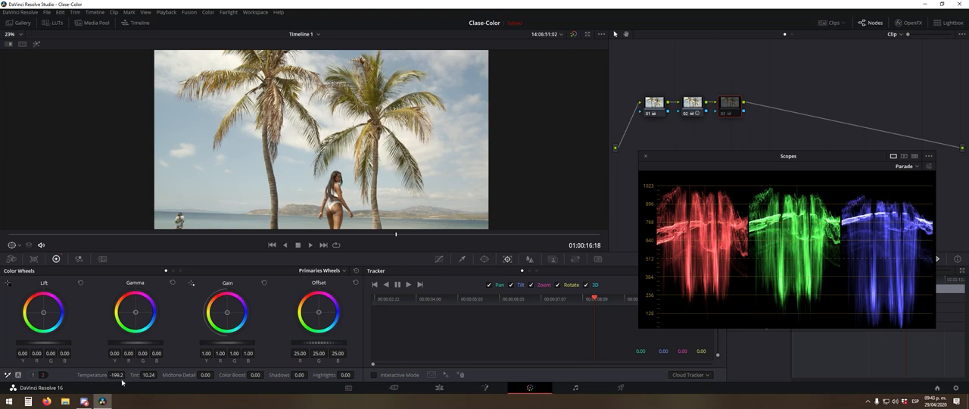
key(ctrl+d)
key(ctrl+d)
key(ctrl+d)
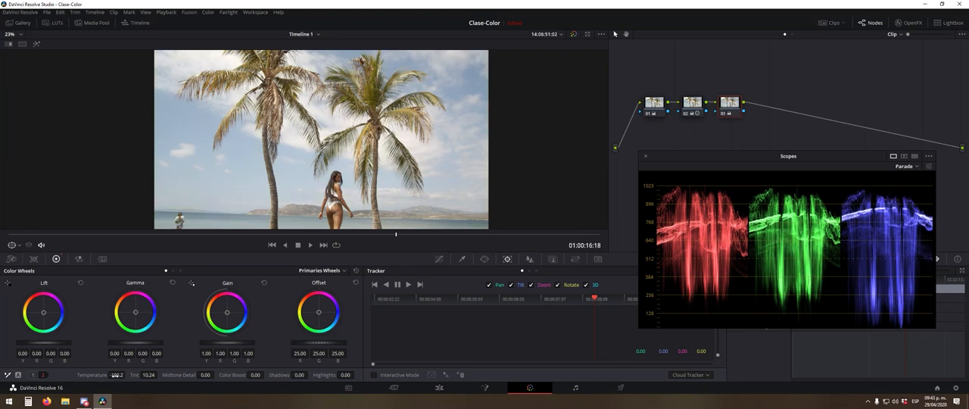
mouse_move(116, 375)
mouse_down()
mouse_move(107, 376)
mouse_move(151, 375)
mouse_move(118, 375)
mouse_up()
scroll(340, 142, down, 5)
scroll(379, 171, up, 6)
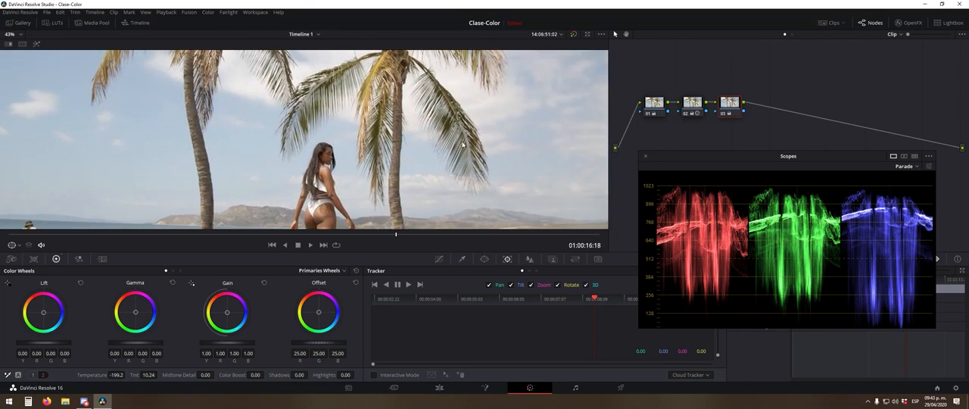
- Examine the clouds and palm fronds up close, and return to the full frame to check the third node's white balance
click(737, 103)
drag(440, 107, 291, 193)
scroll(291, 192, up, 5)
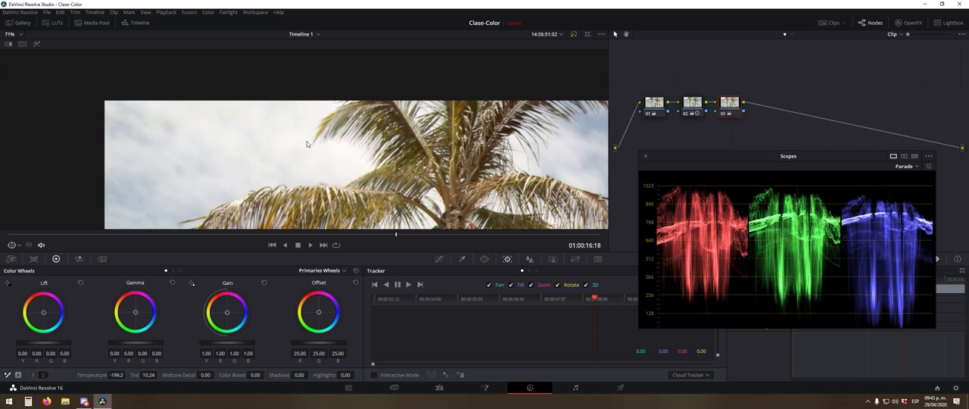
scroll(305, 140, down, 5)
scroll(345, 156, down, 4)
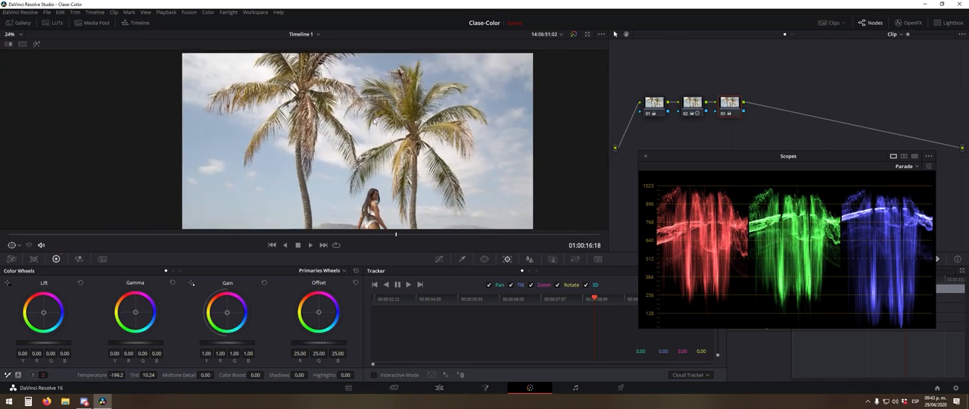
scroll(393, 113, down, 2)
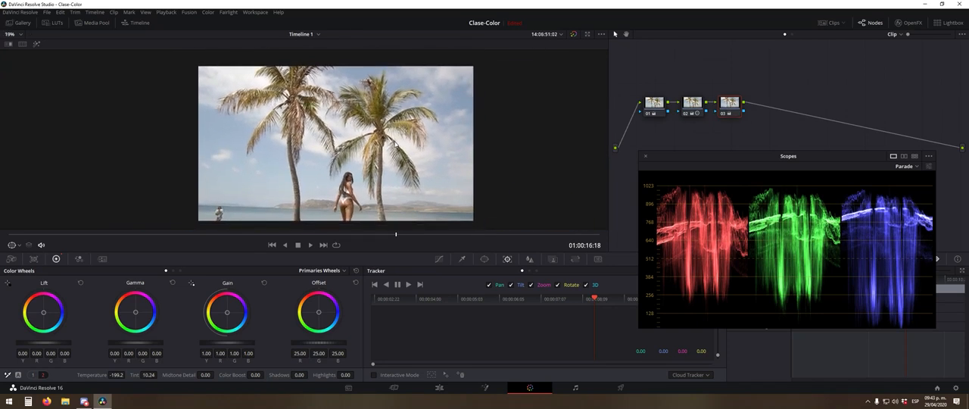